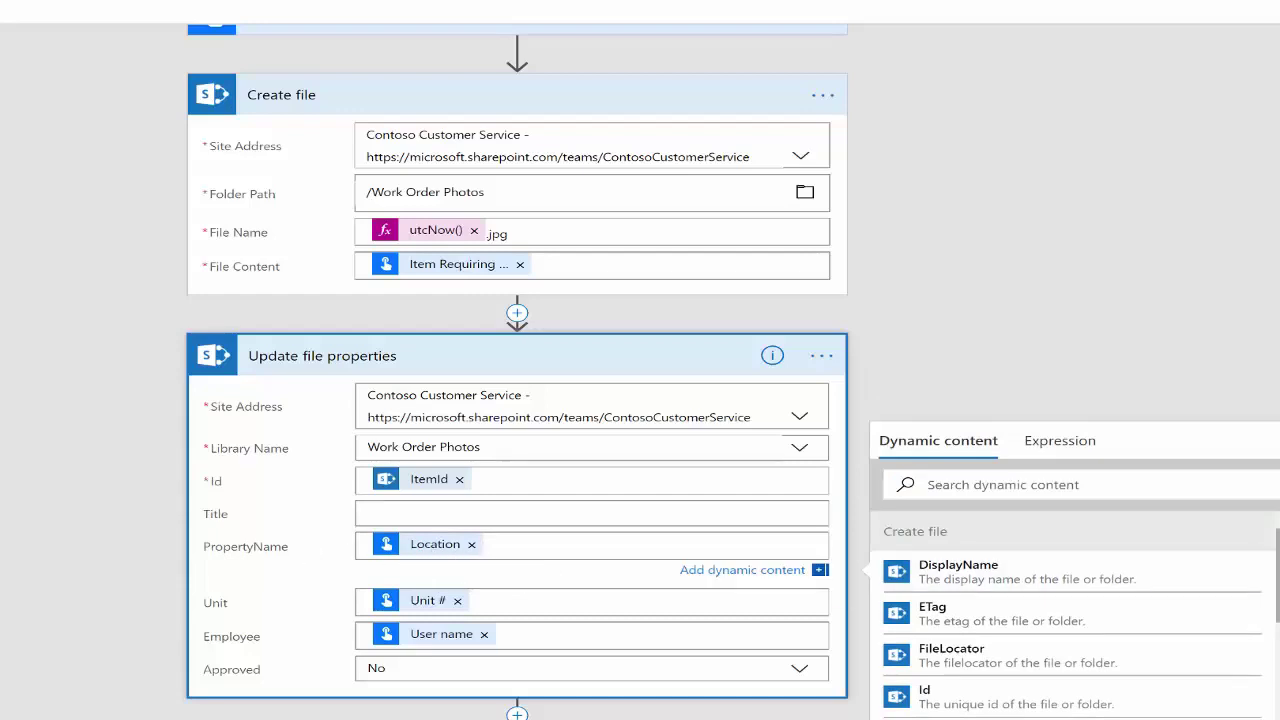
- Look through the dynamic content offered for PropertyName, and collapse the Update file properties and Create file actions
scroll(1070, 620, "down", 10)
scroll(1070, 615, "down", 1)
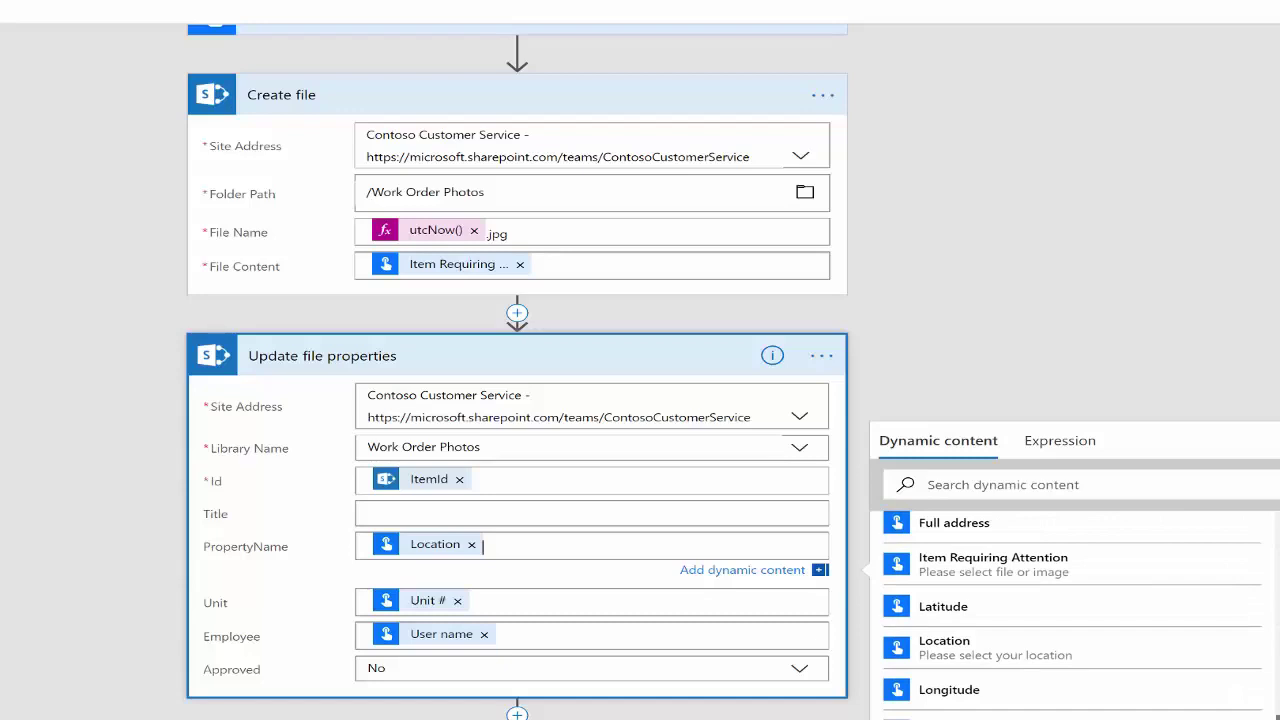
scroll(1070, 610, "up", 1)
scroll(1070, 615, "down", 1)
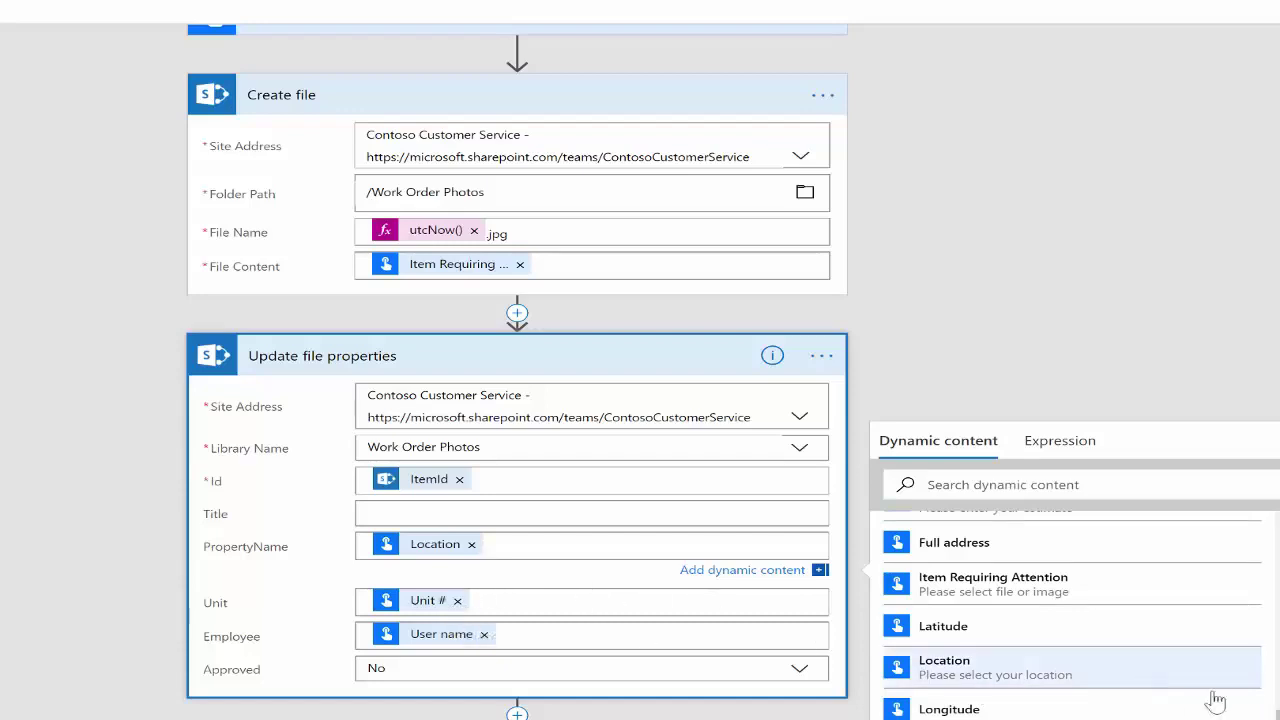
scroll(1270, 705, "down", 1)
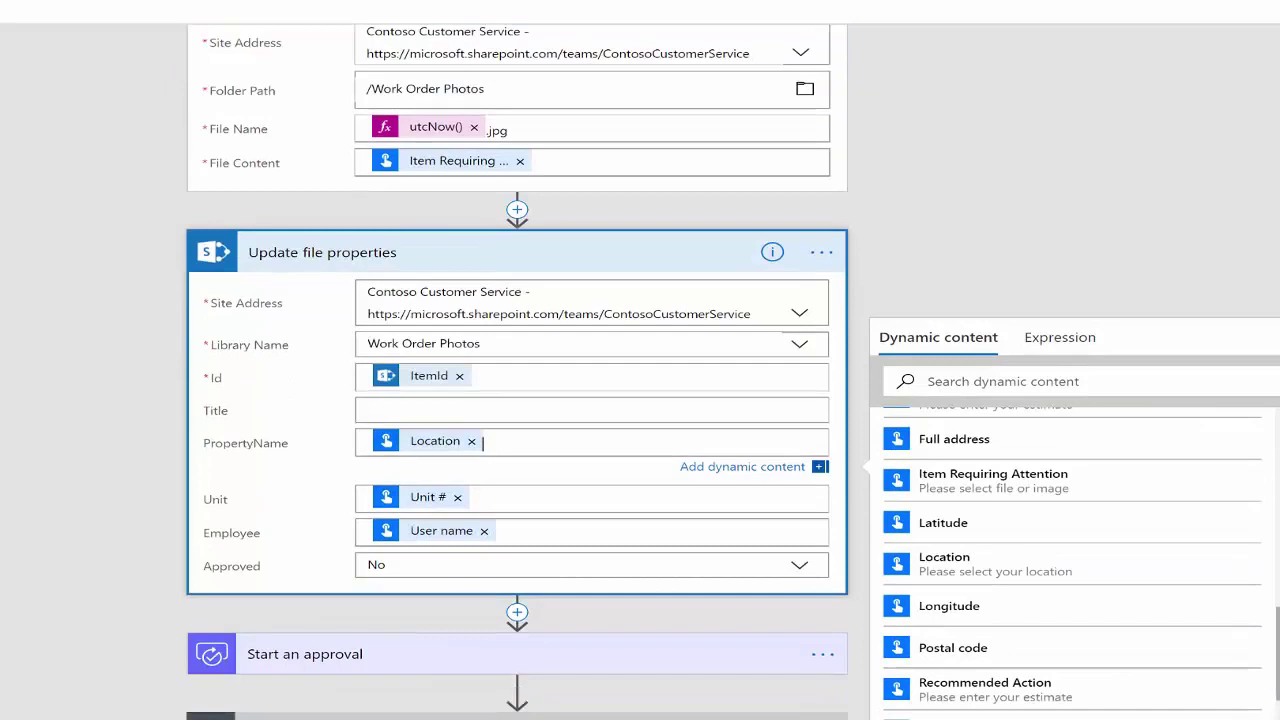
scroll(1270, 705, "down", 2)
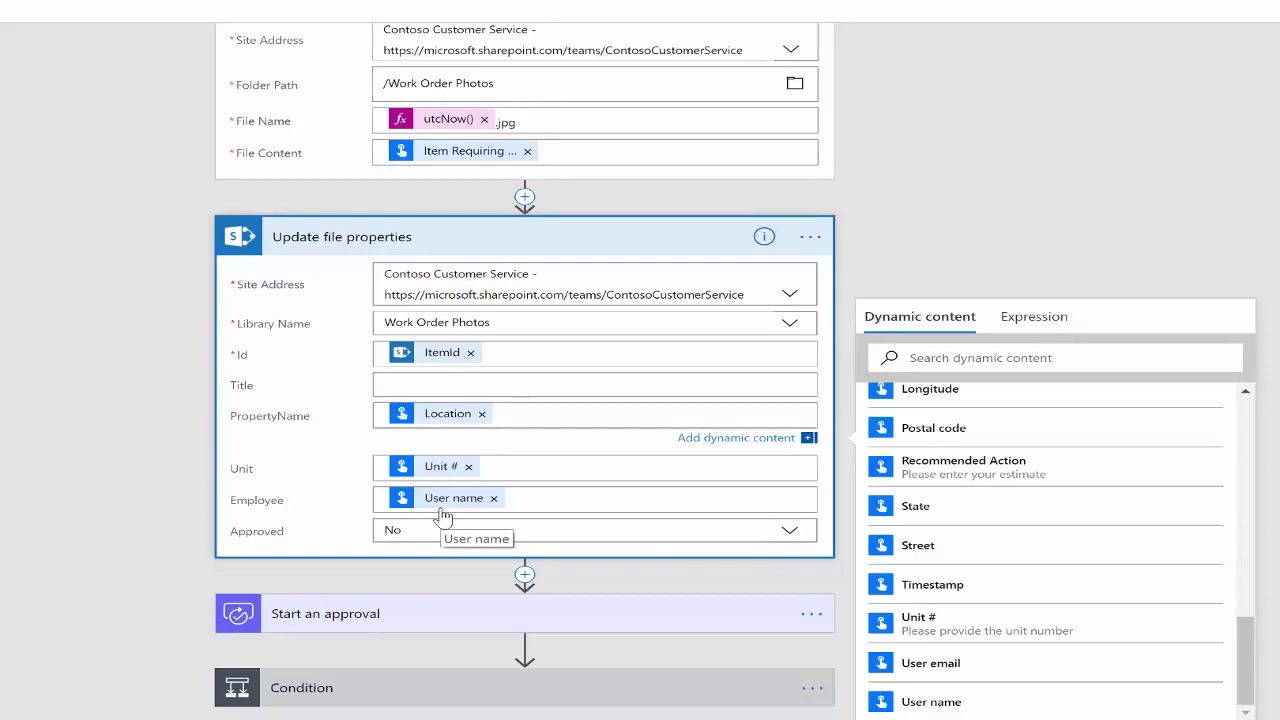
left_click(290, 236)
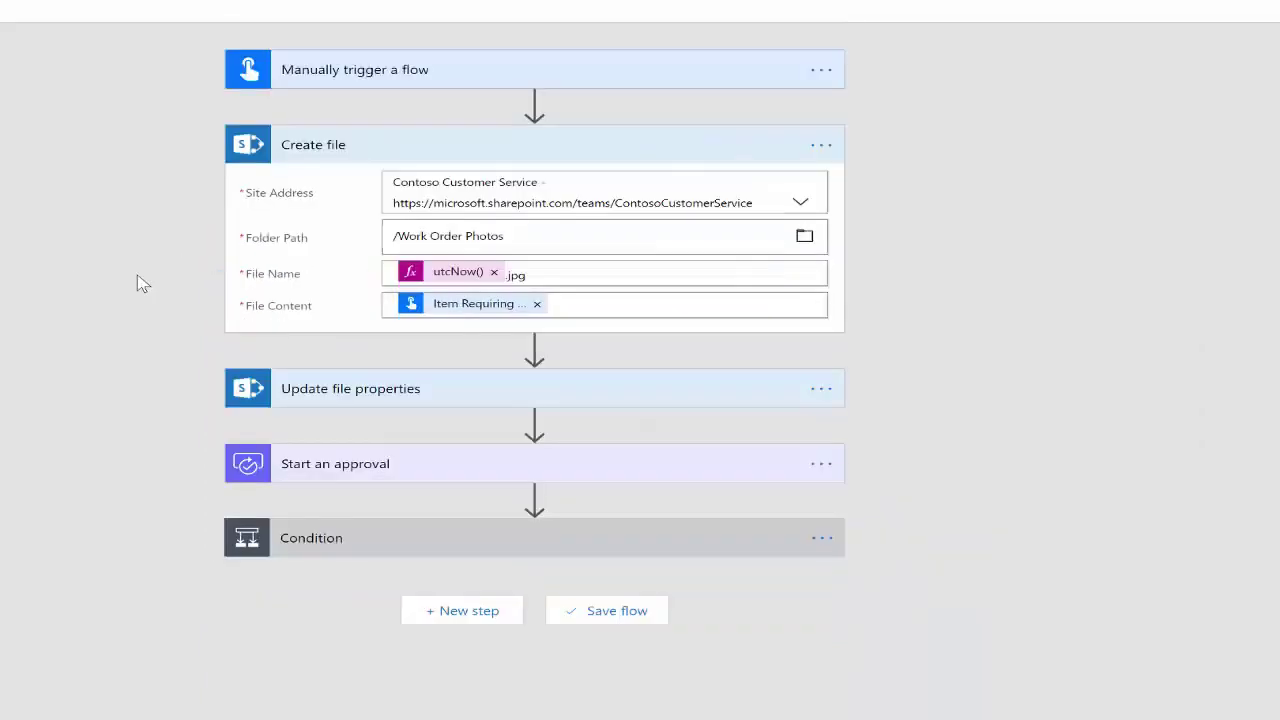
left_click(378, 131)
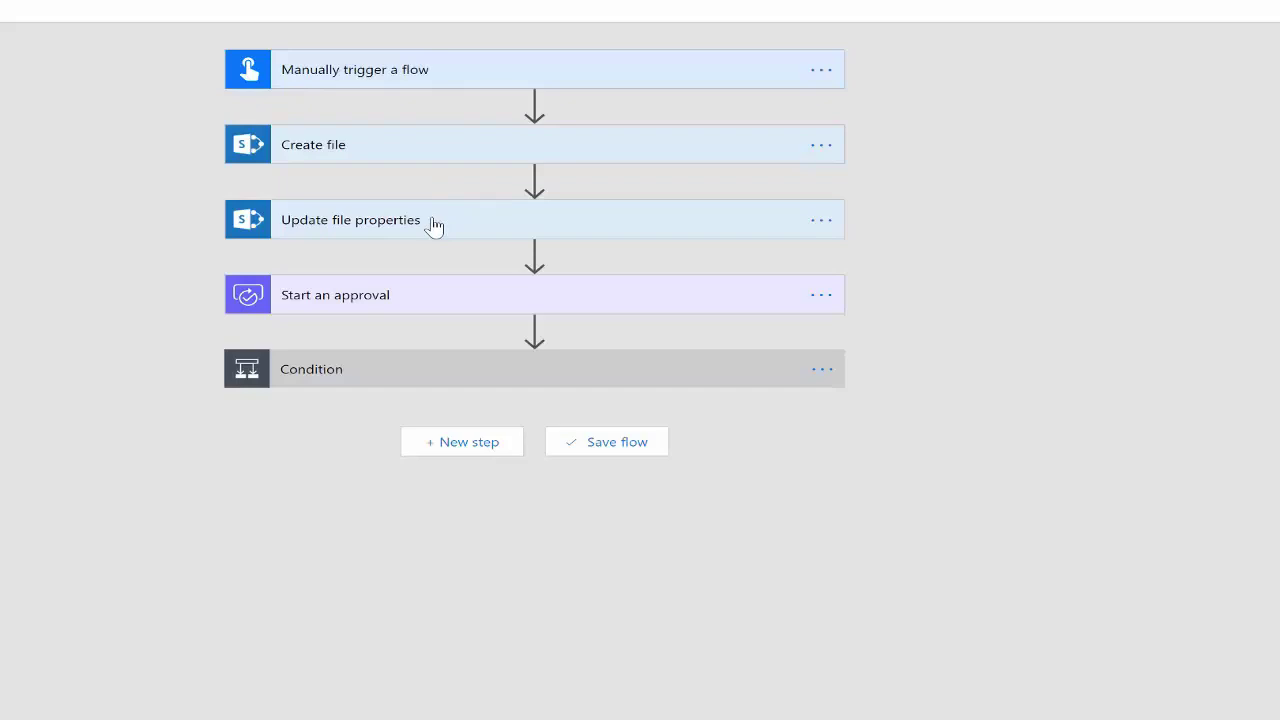
- Insert an Approvals Start an approval action directly after Update file properties and display its approval type options
left_click(534, 256)
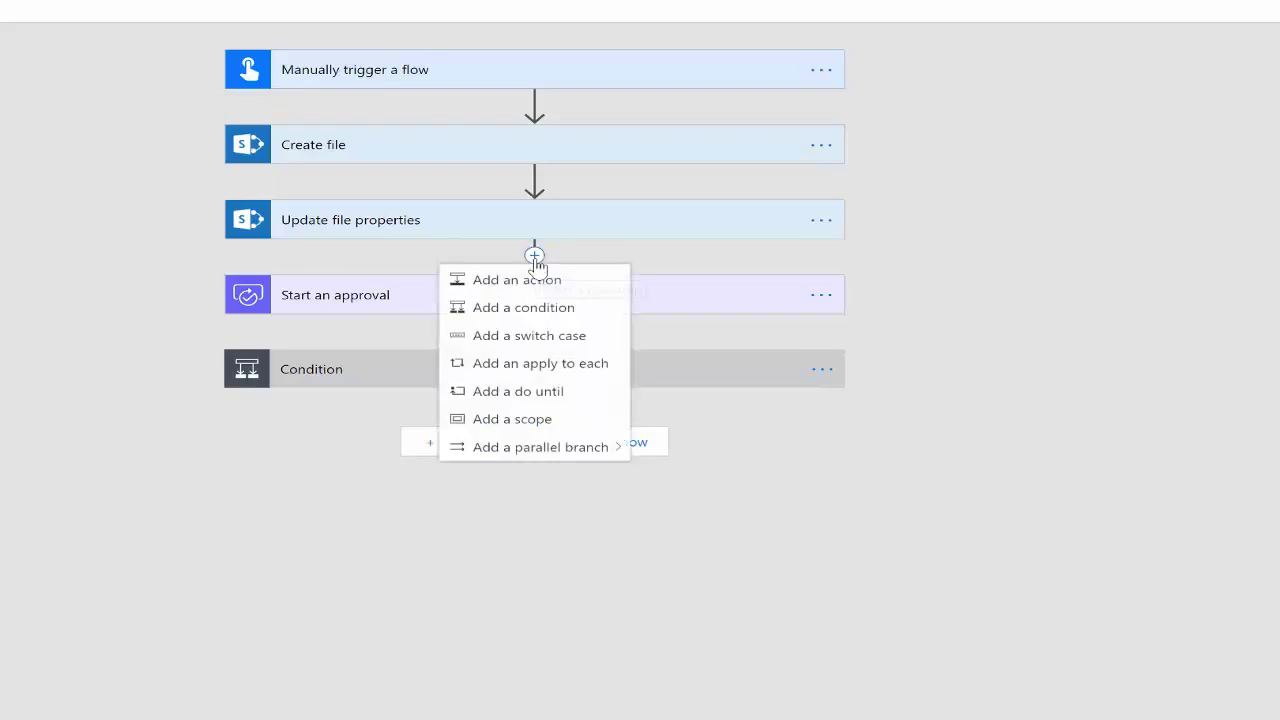
left_click(591, 285)
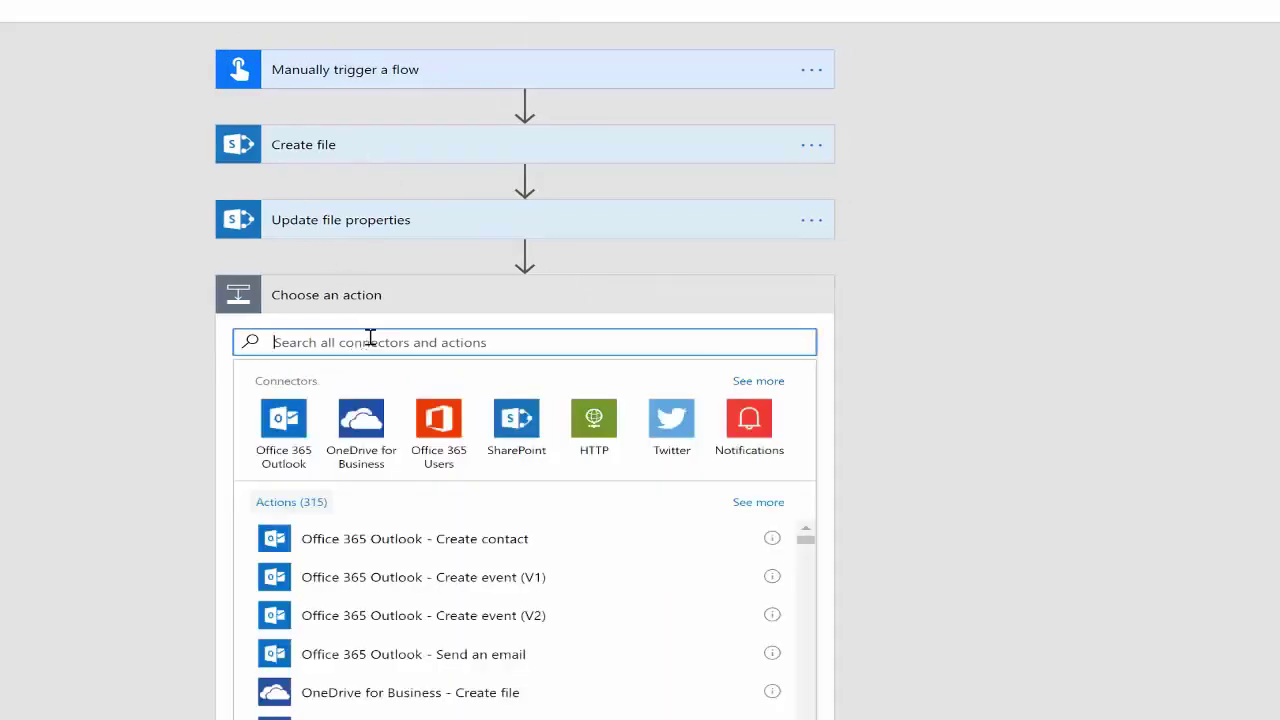
type("approval")
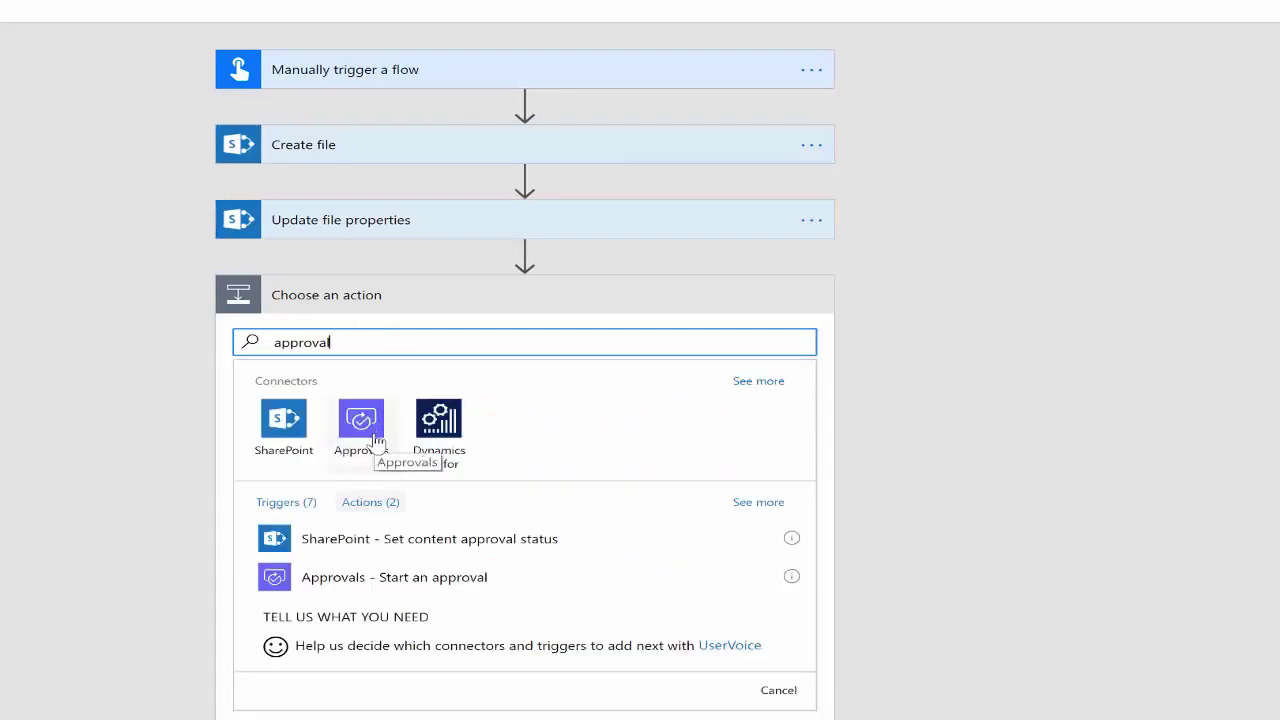
left_click(366, 432)
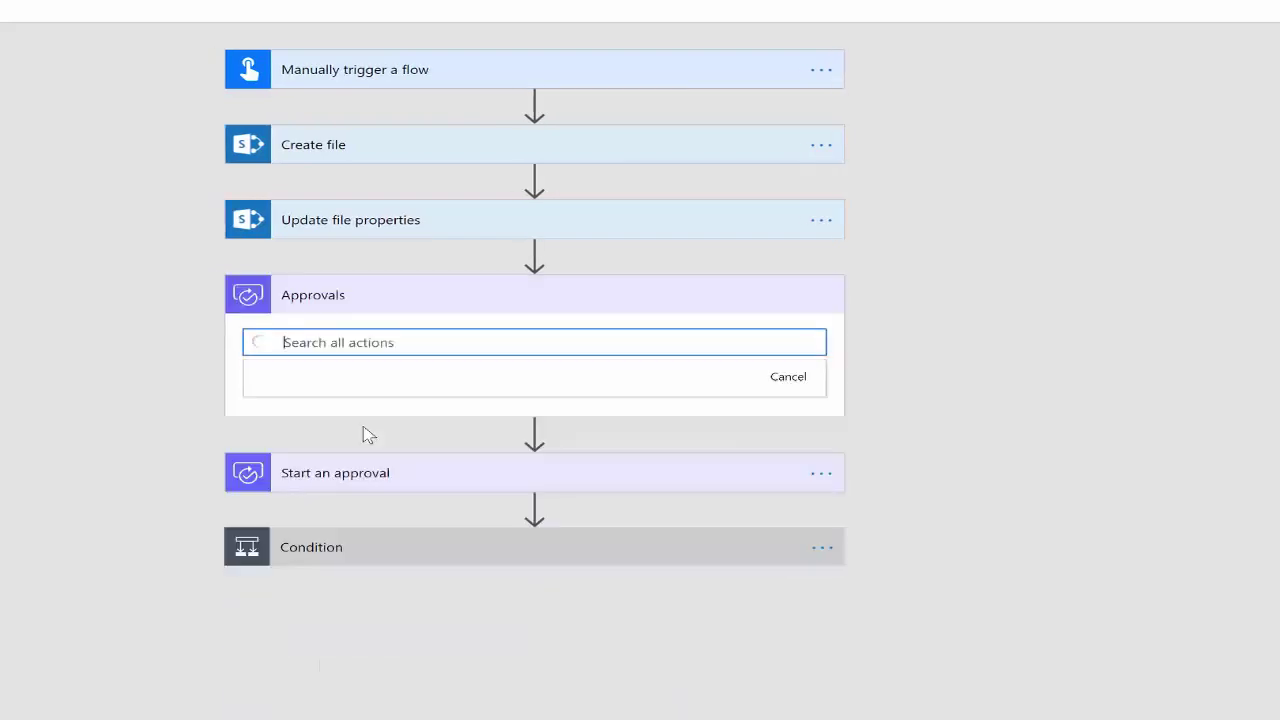
left_click(389, 434)
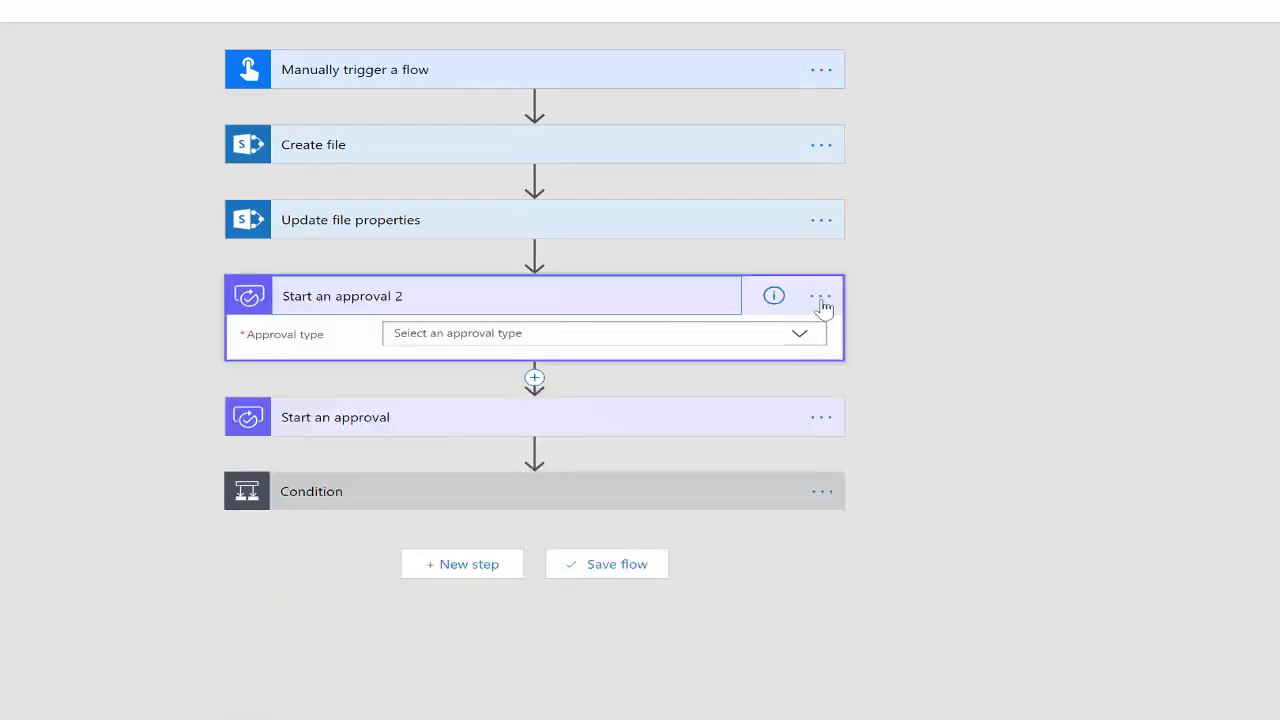
left_click(800, 344)
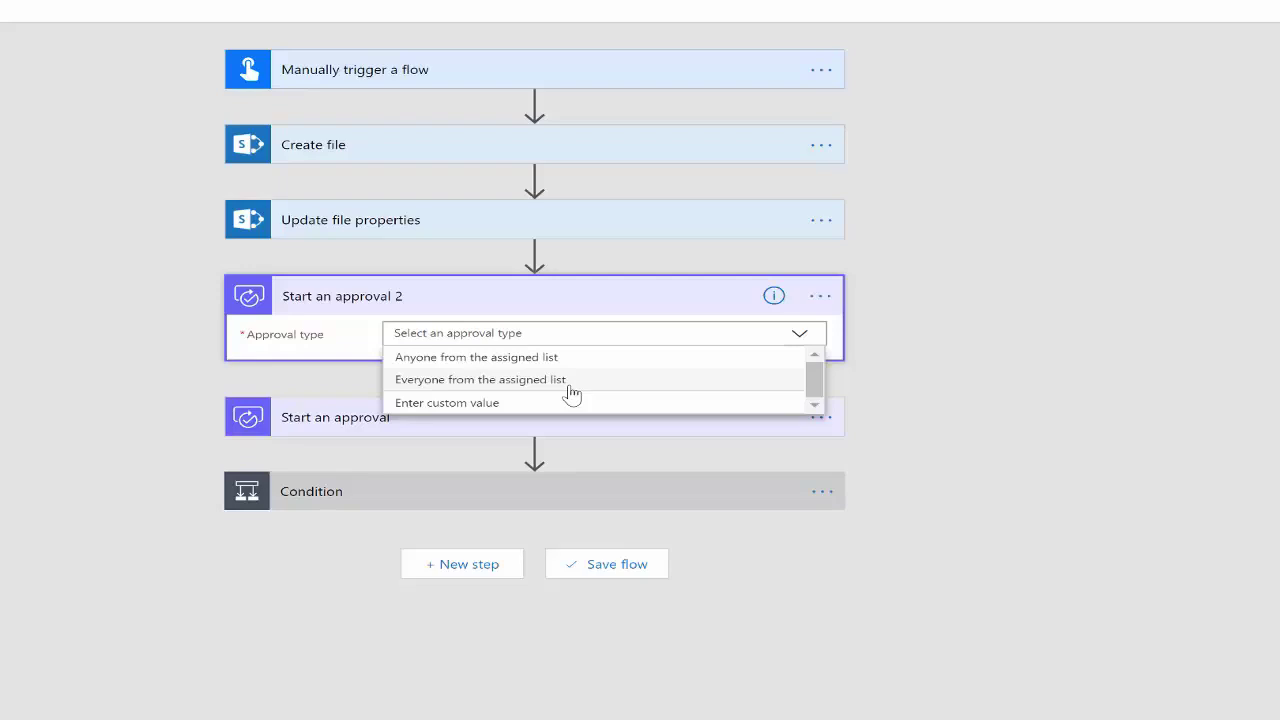
- Delete the newly inserted, unconfigured approval action from the flow
left_click(820, 296)
left_click(866, 403)
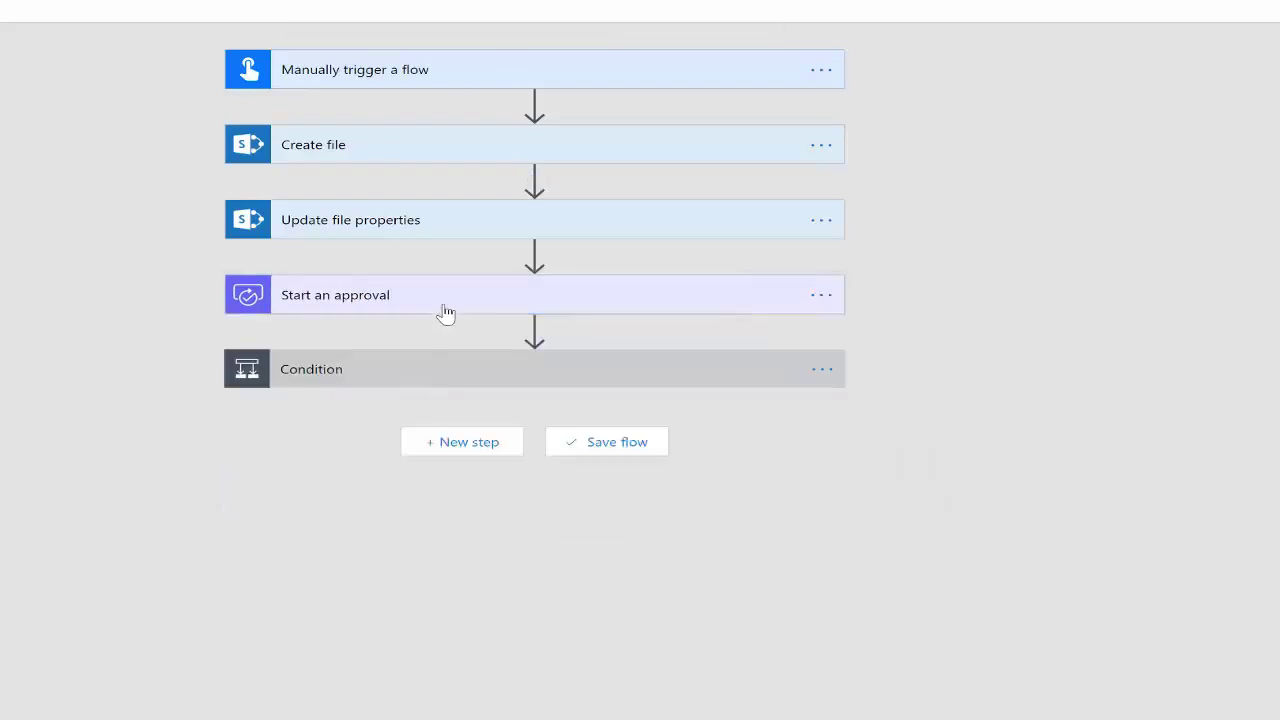
- Expand the existing Start an approval action and review its title, assignee, details and item link description fields
left_click(444, 308)
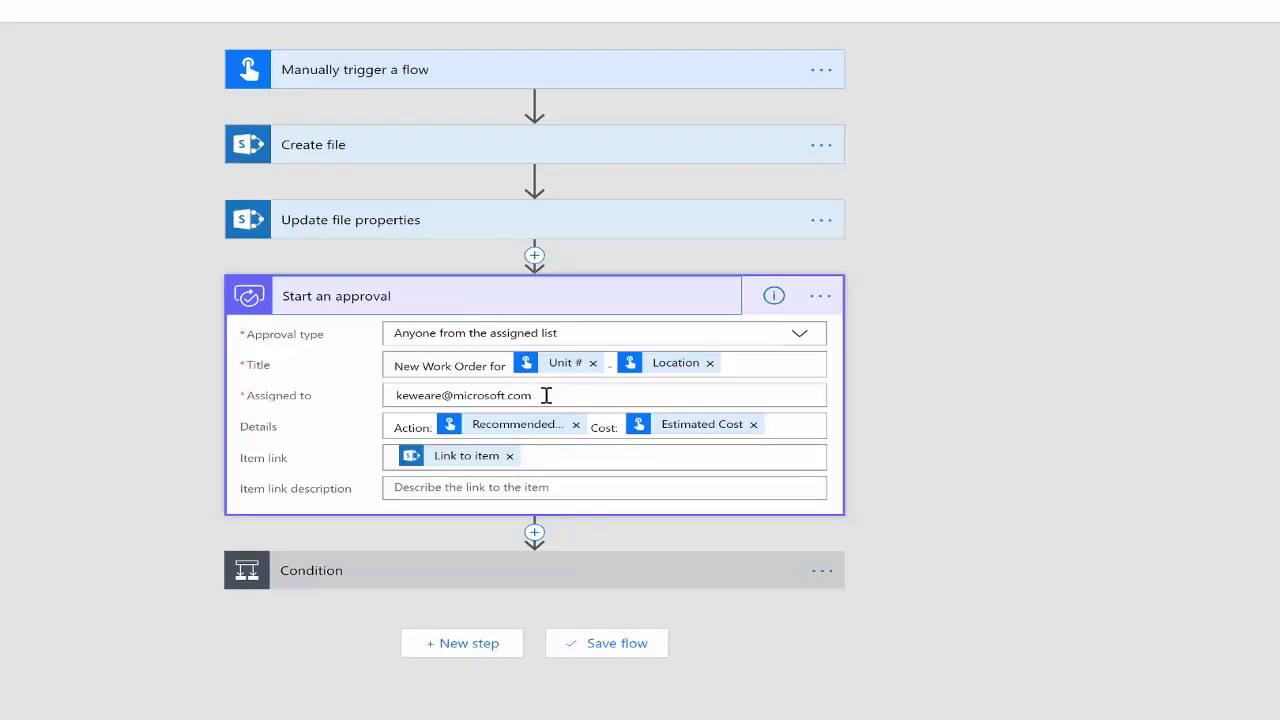
left_click_drag(547, 395, 394, 395)
left_click(371, 396)
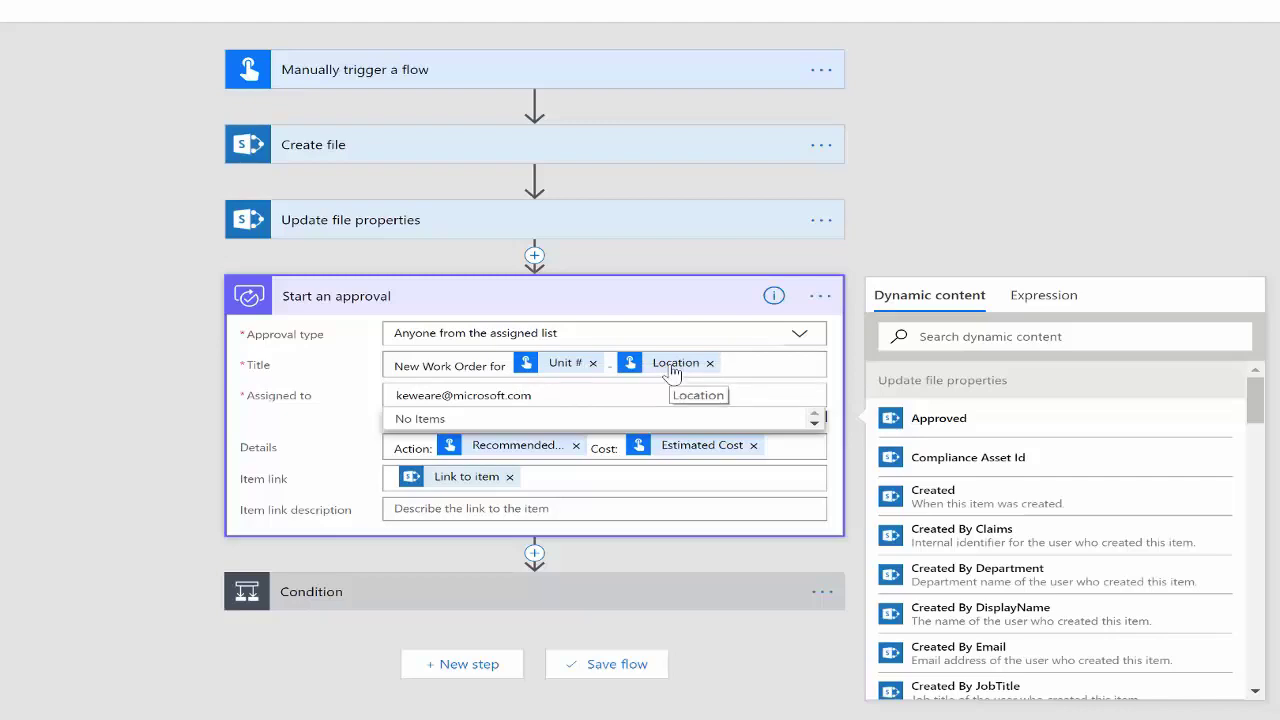
left_click(580, 508)
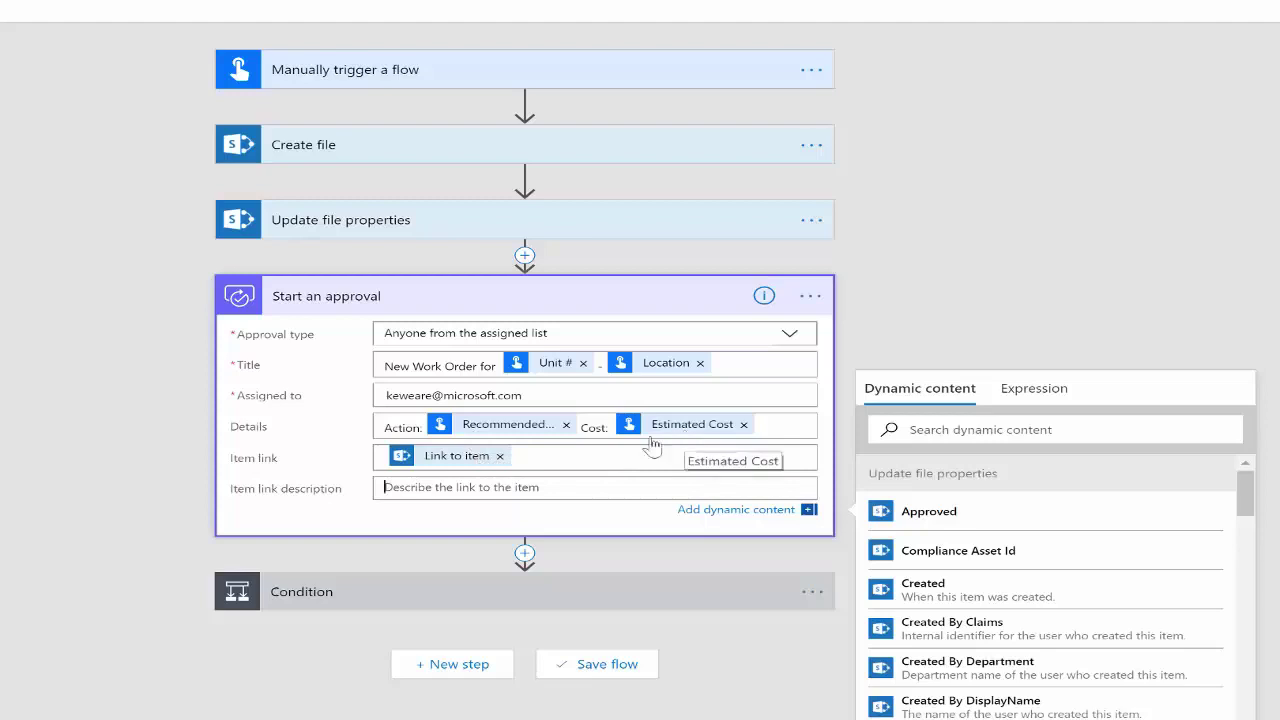
left_click(491, 490)
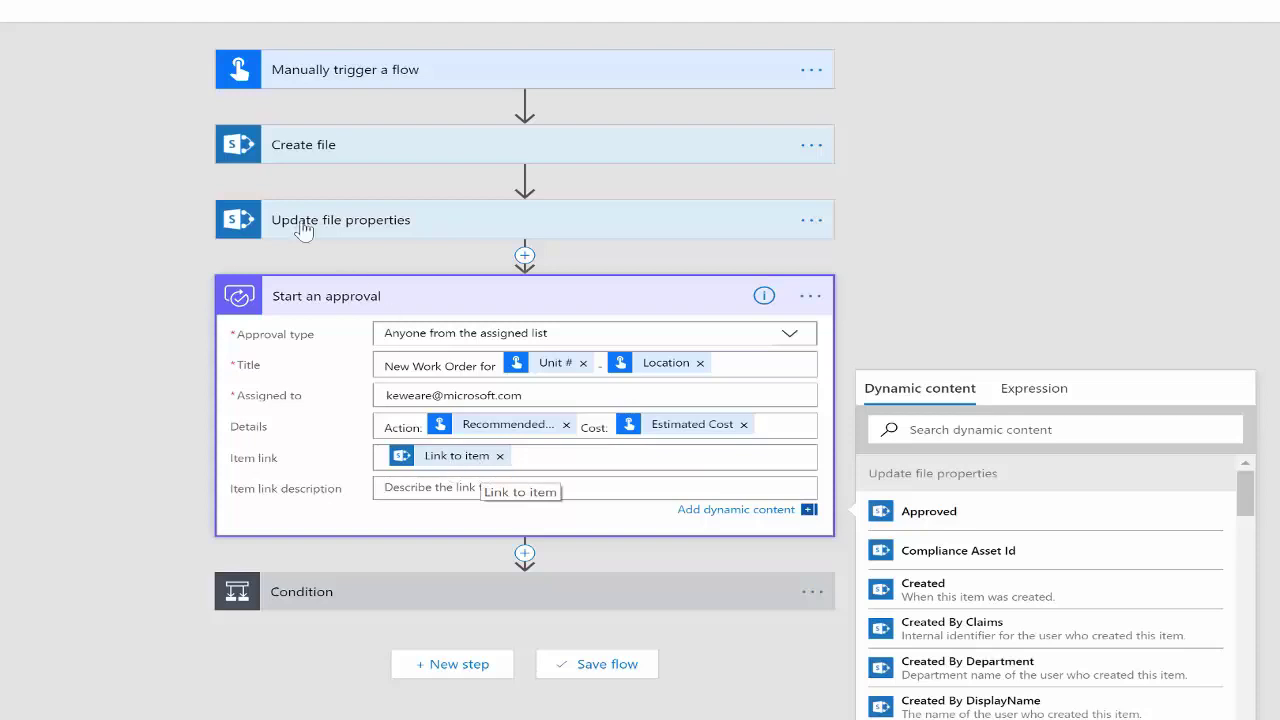
- Browse the Item link field's dynamic content to the Link to item entry, and collapse the approval action
left_click(692, 458)
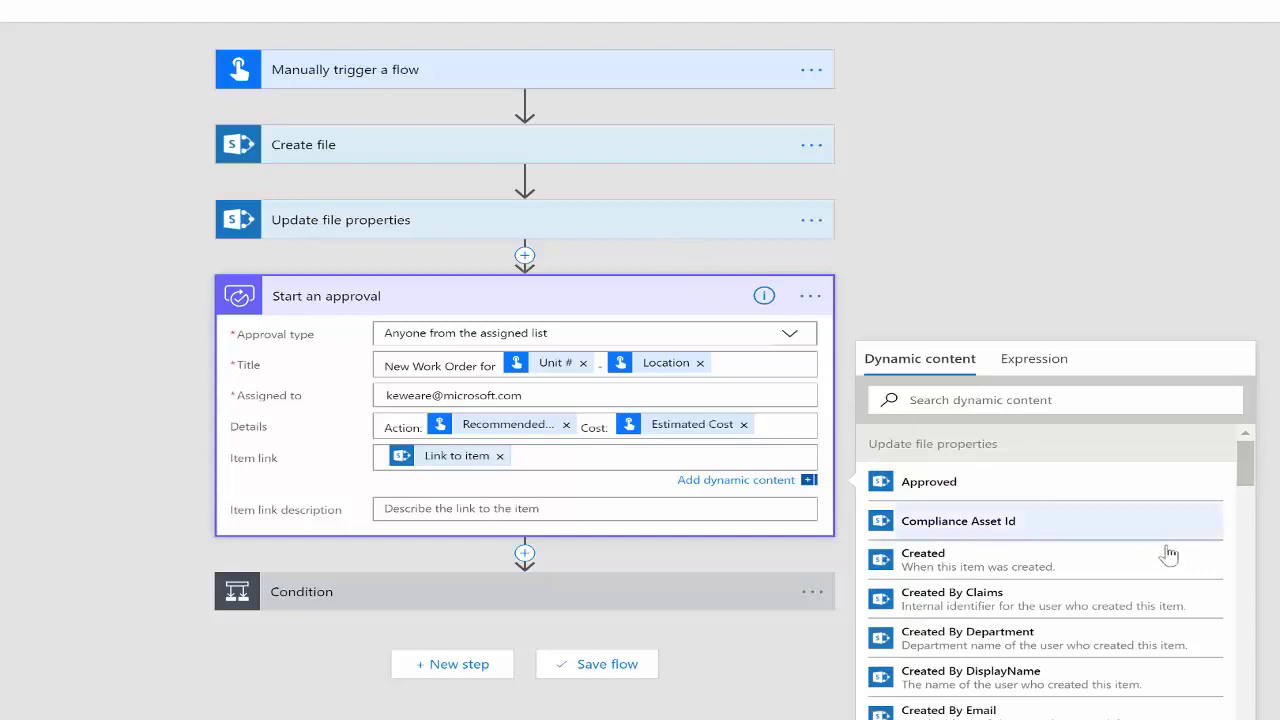
scroll(1168, 556, "down", 4)
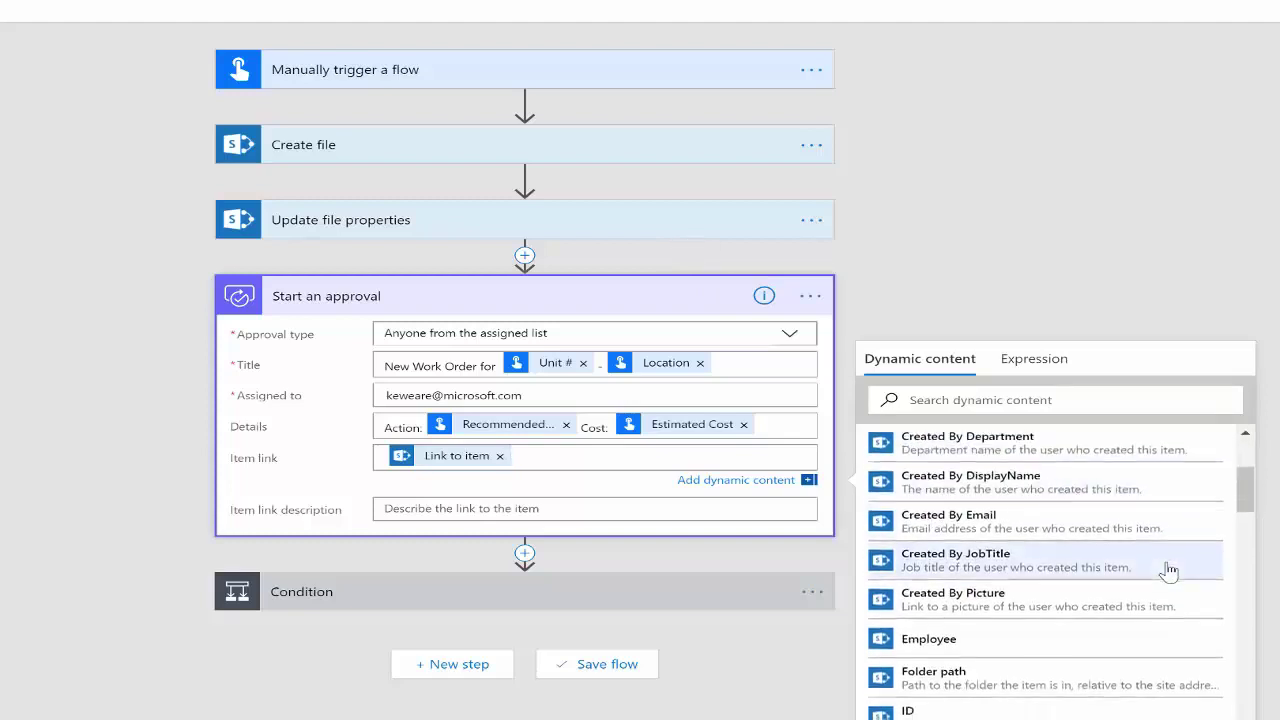
scroll(1168, 571, "down", 4)
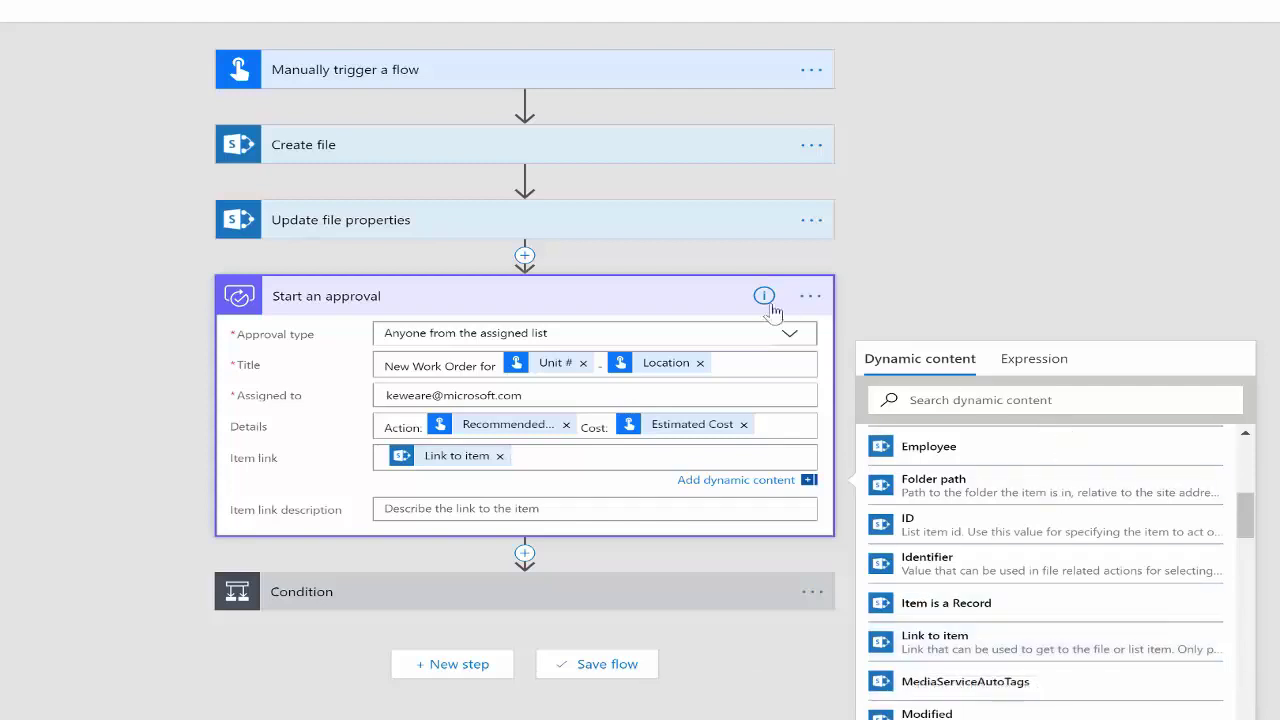
left_click(705, 300)
- Expand the Condition and review the approval dynamic content available for its Response value
left_click(605, 377)
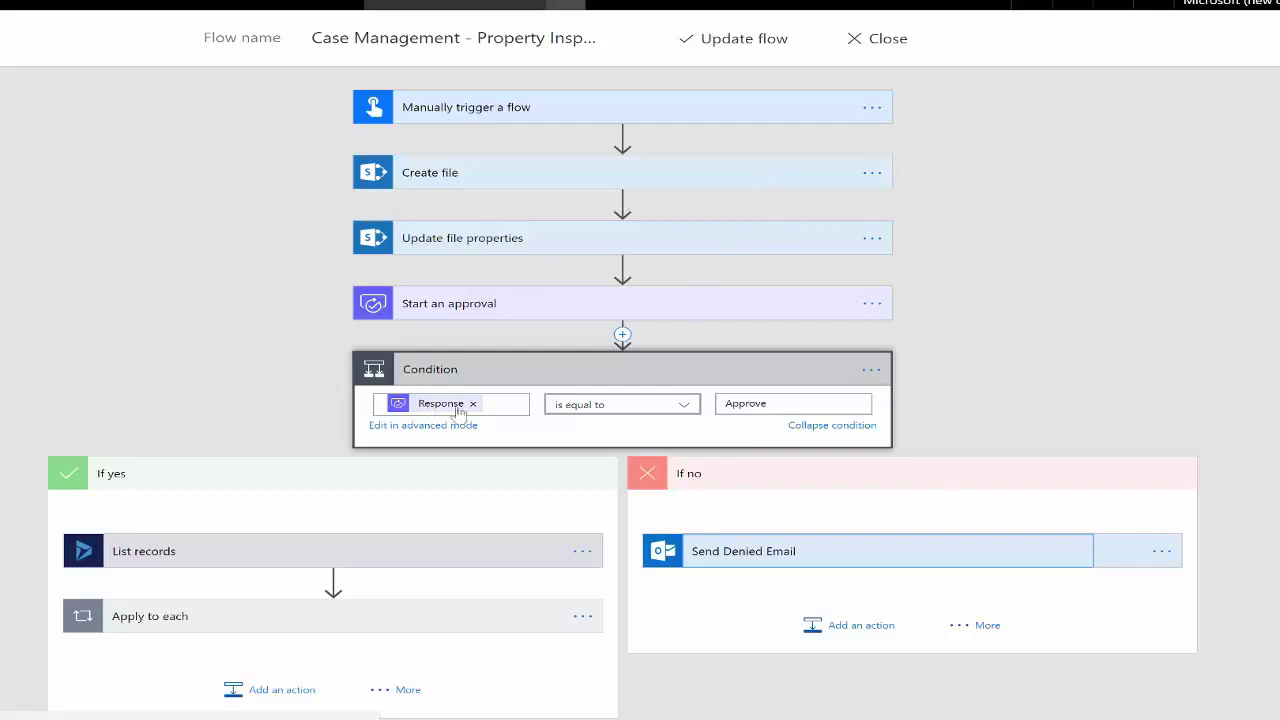
left_click(500, 406)
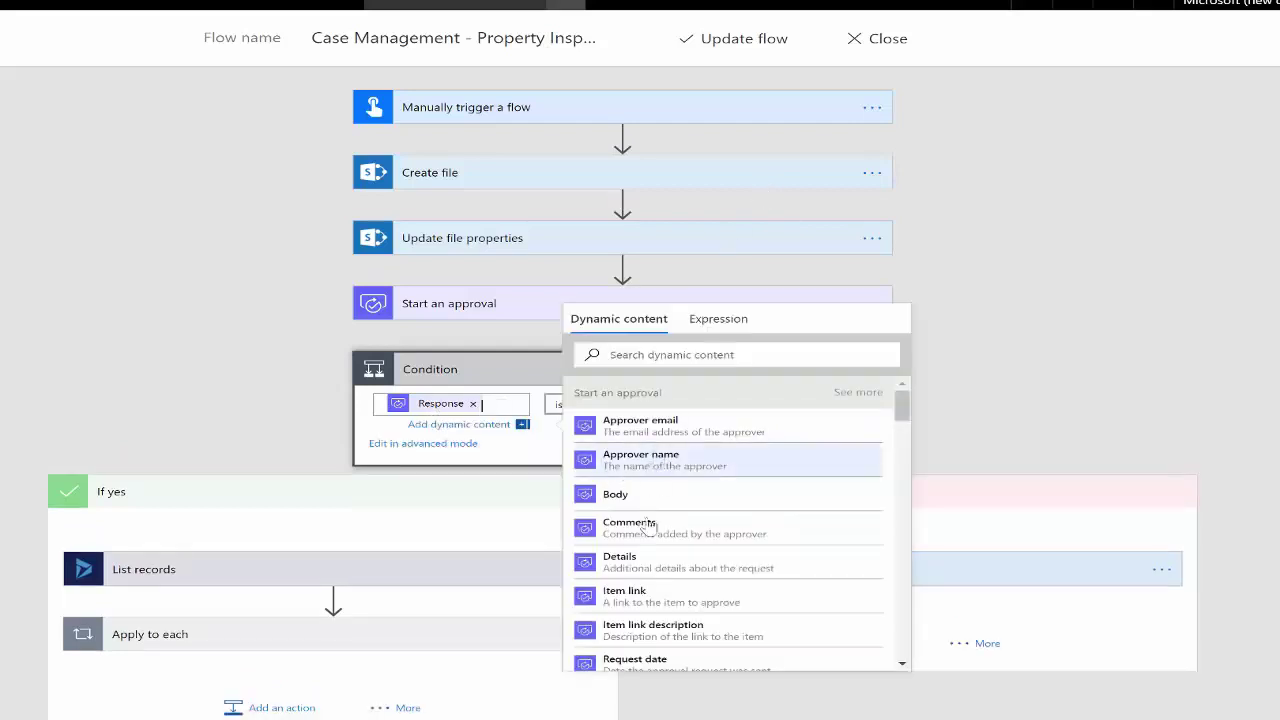
scroll(668, 570, "down", 5)
scroll(668, 578, "up", 4)
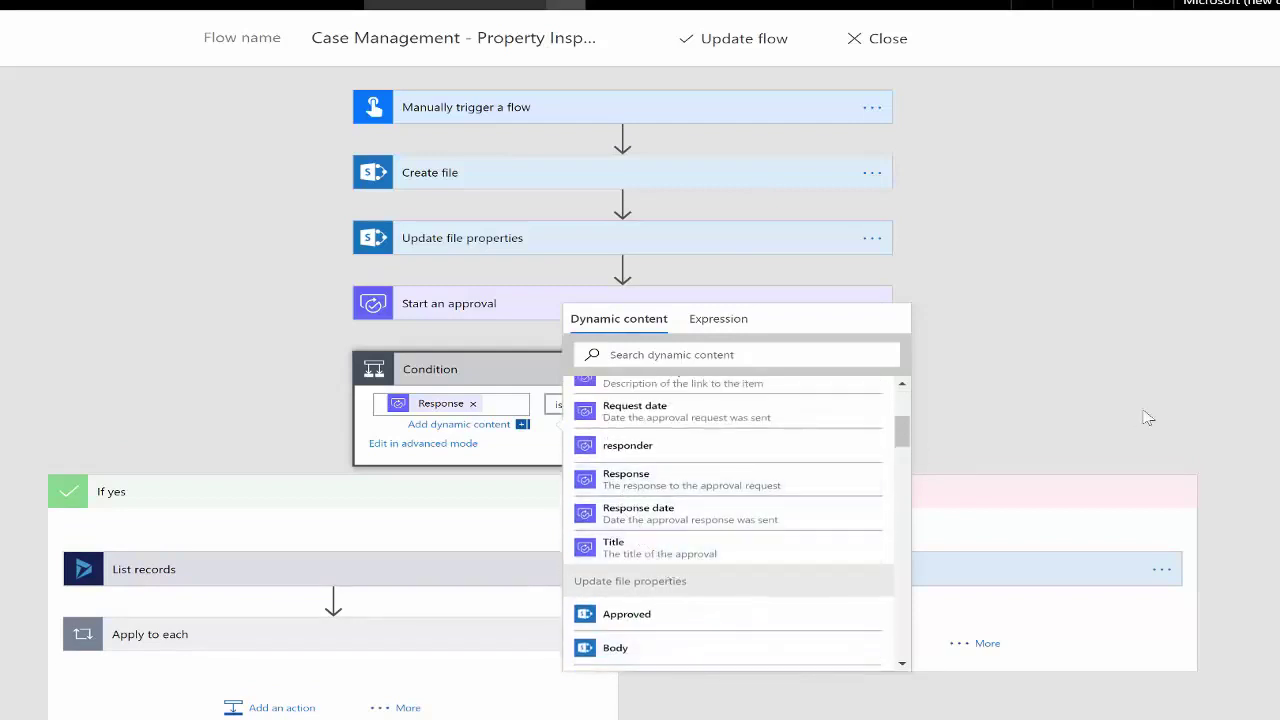
left_click(460, 424)
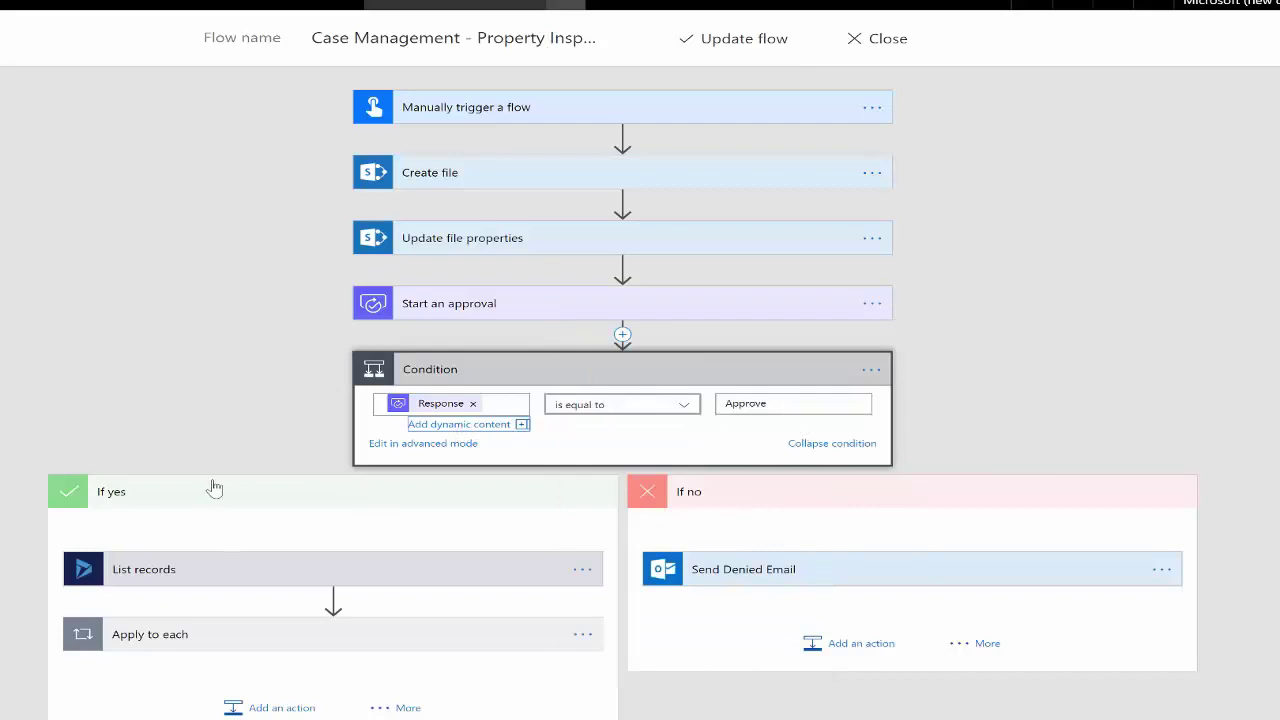
- Examine the List records action in the If yes branch, including its advanced filter query, and collapse it
scroll(207, 484, "down", 1)
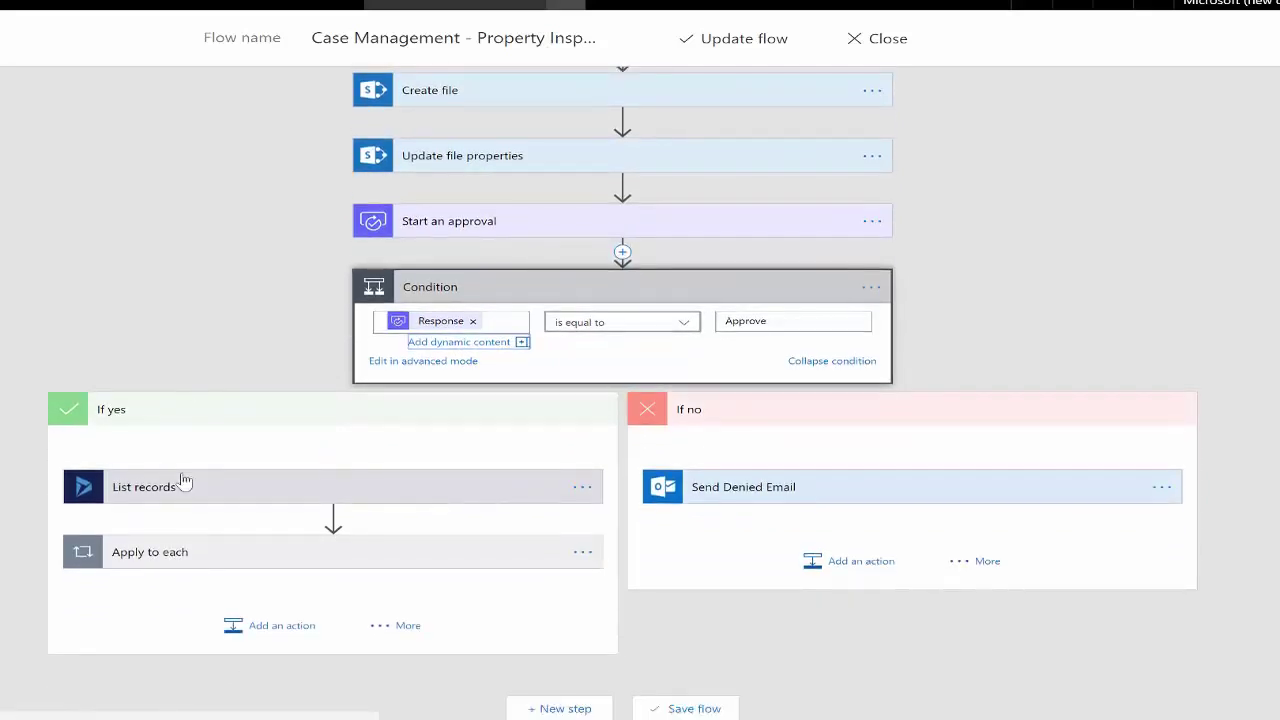
left_click(212, 492)
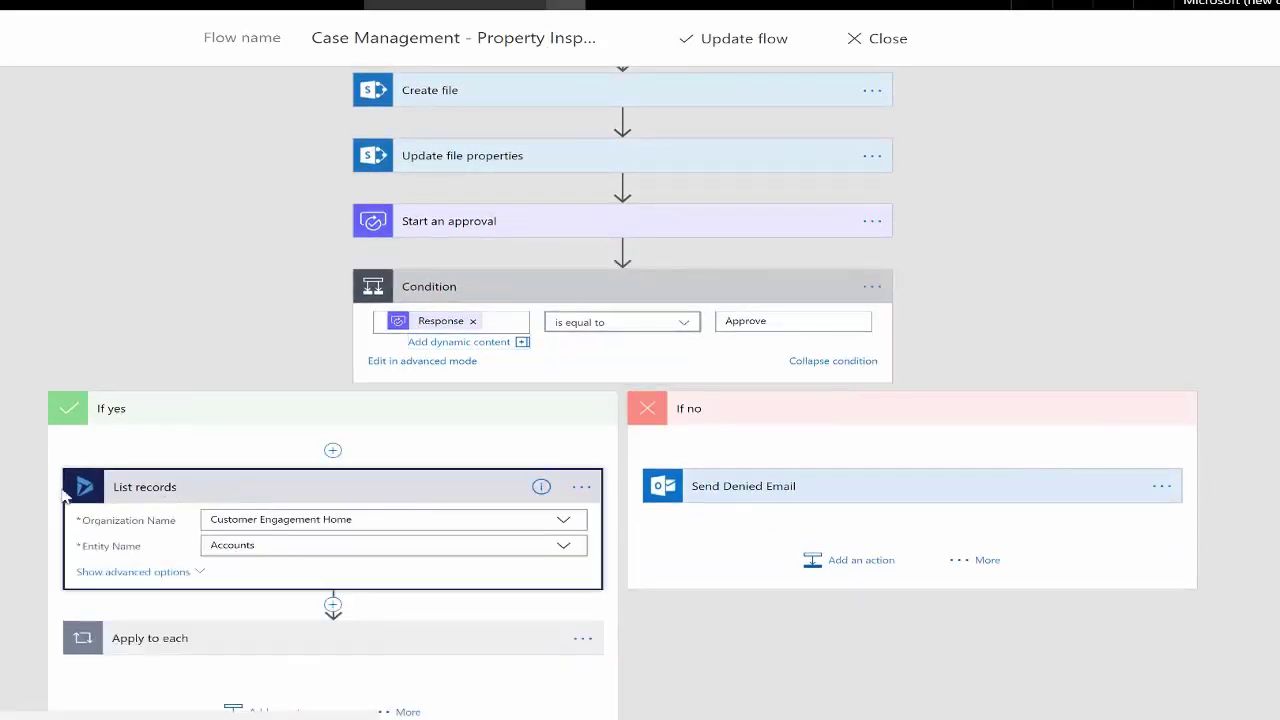
left_click(110, 576)
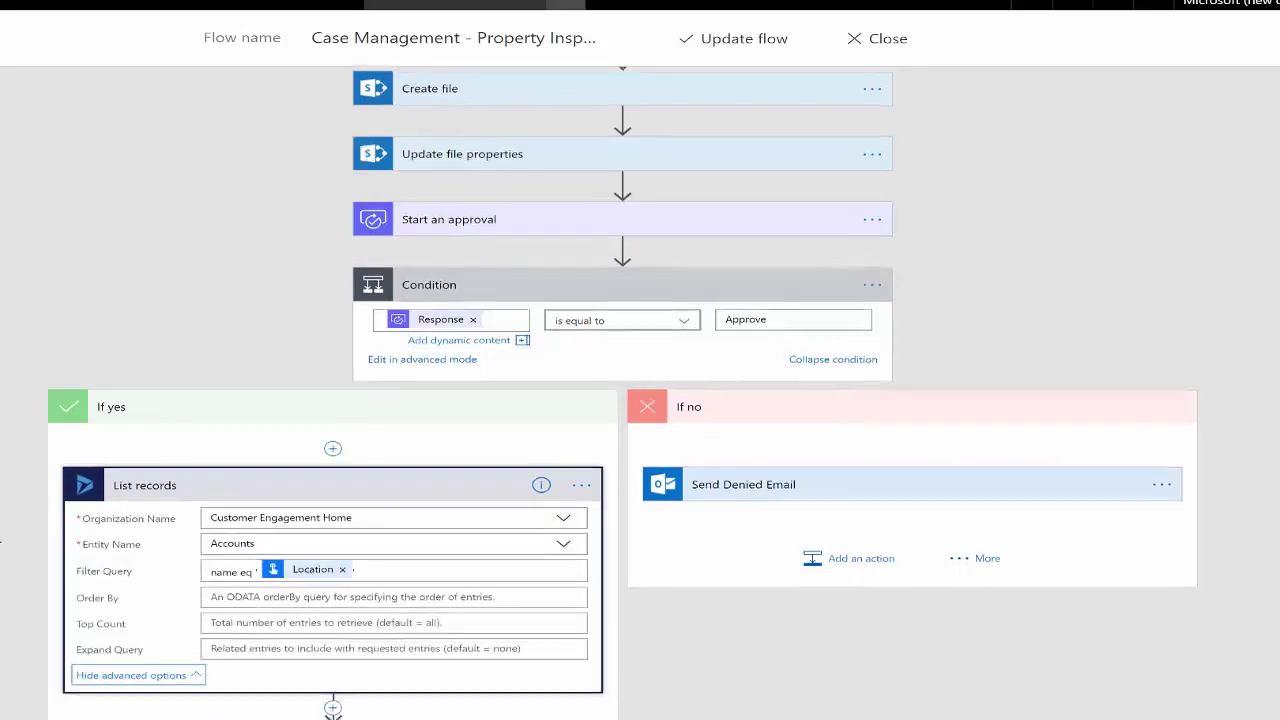
scroll(2, 543, "down", 2)
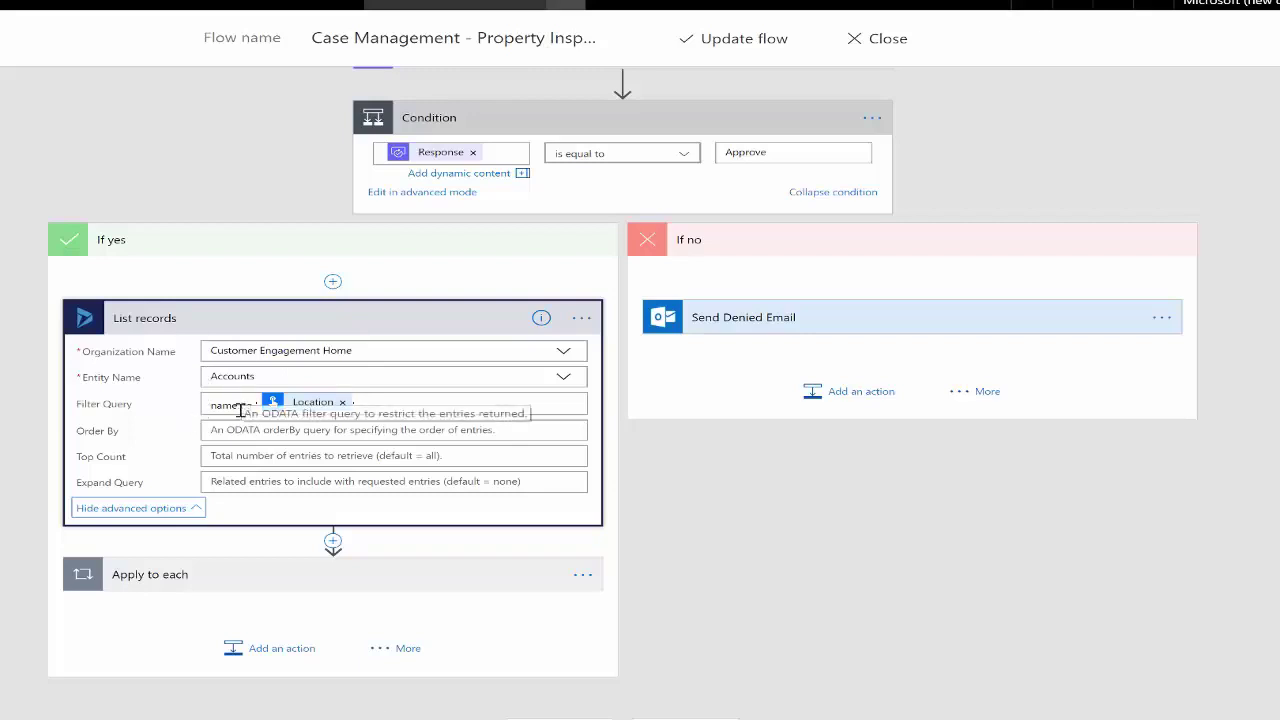
left_click(317, 320)
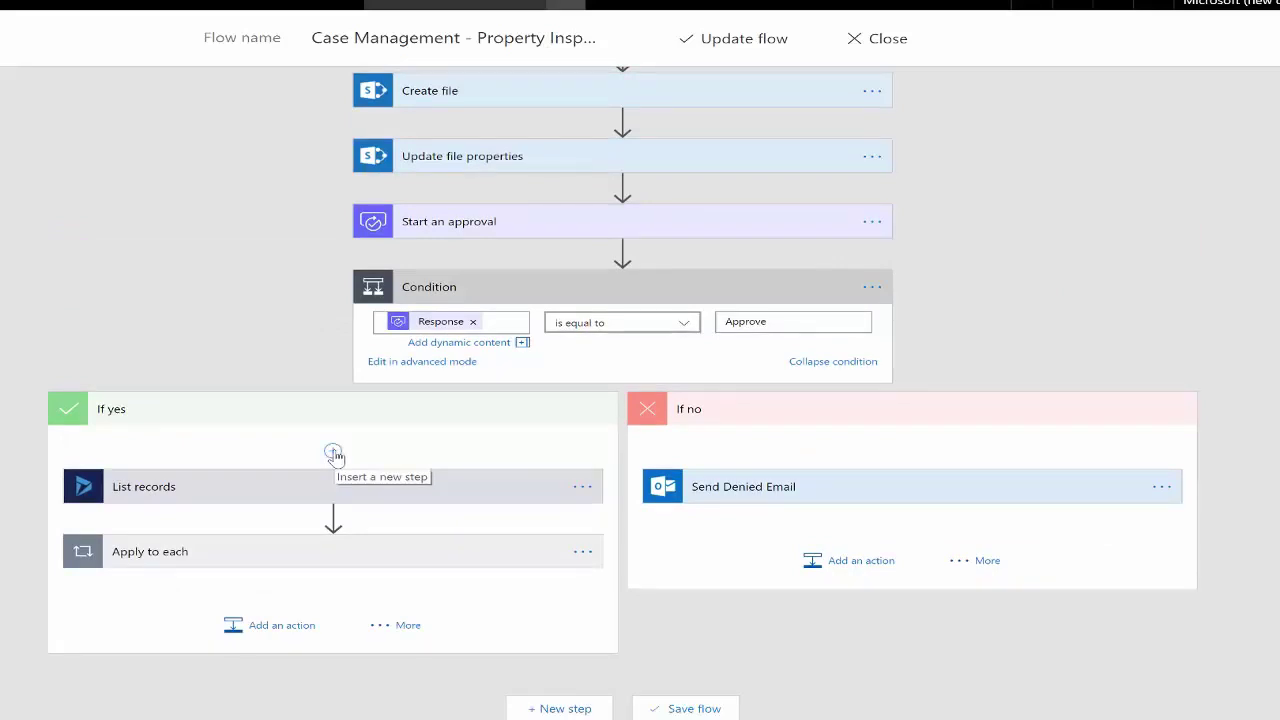
- Insert a Dynamics 365 - List records action at the start of the If yes branch, searching for "dynamics 365"
left_click(335, 455)
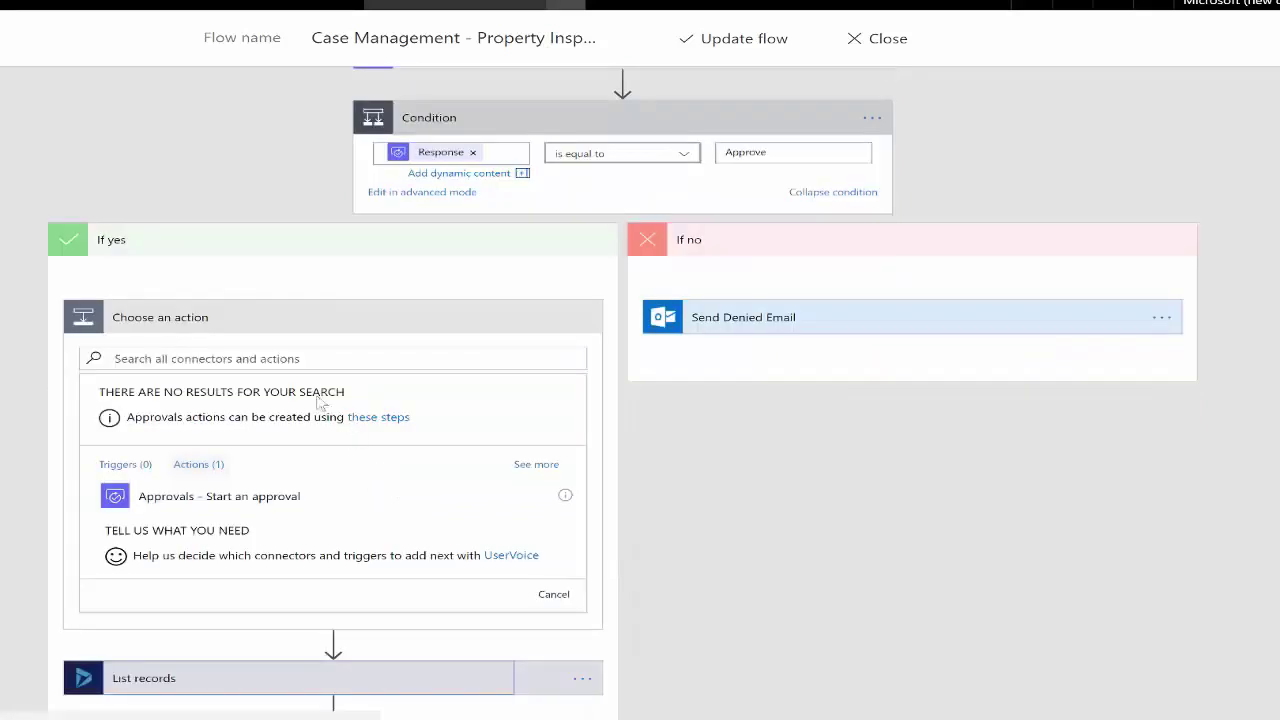
left_click(270, 355)
type("dy")
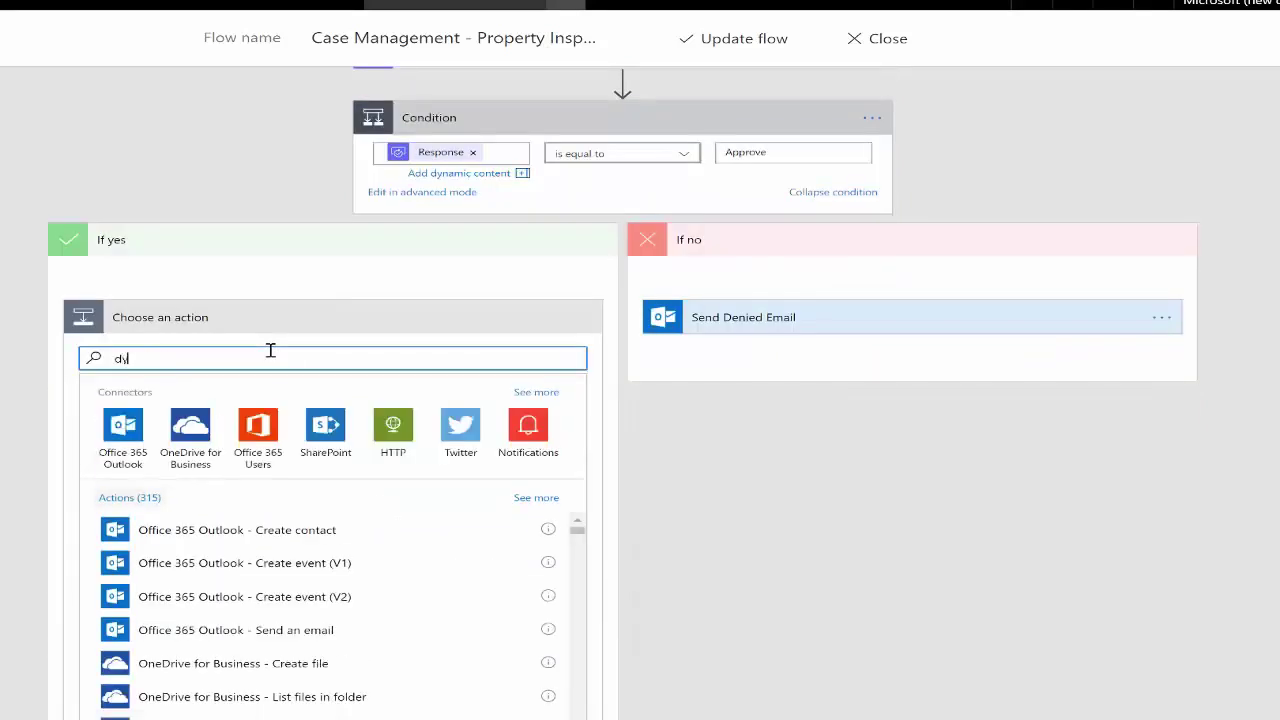
type("namics 36")
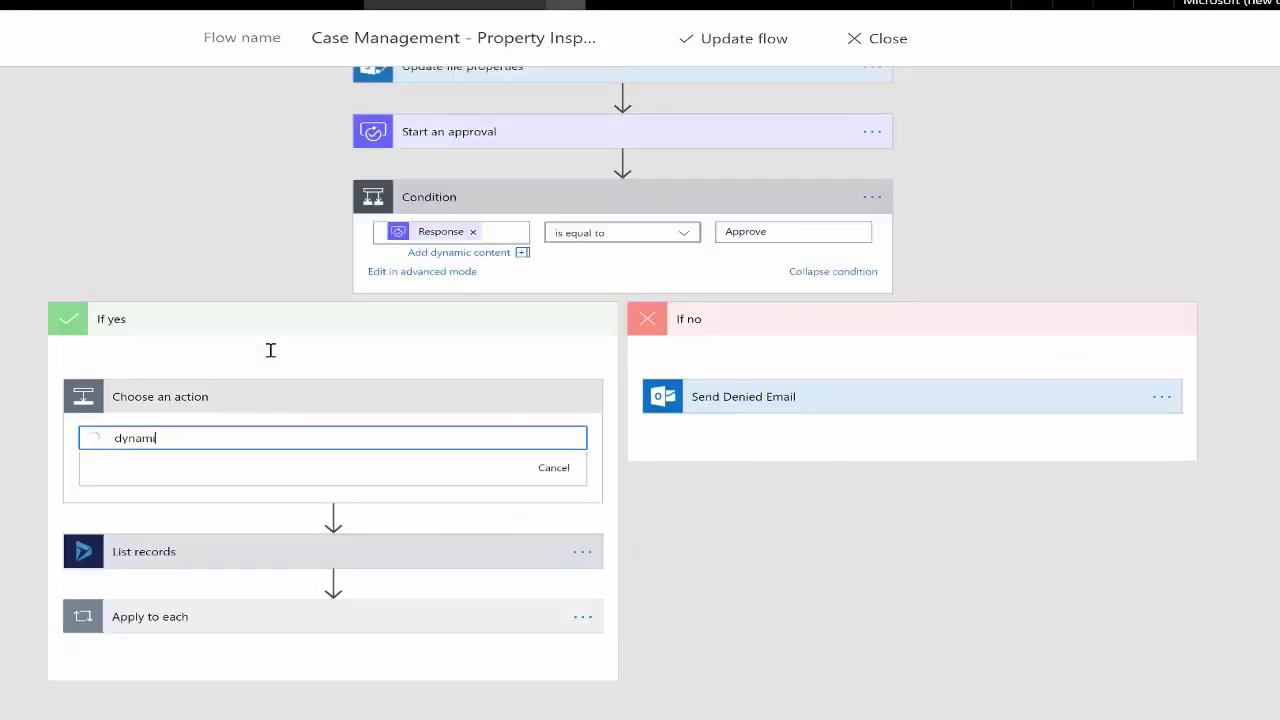
type("5")
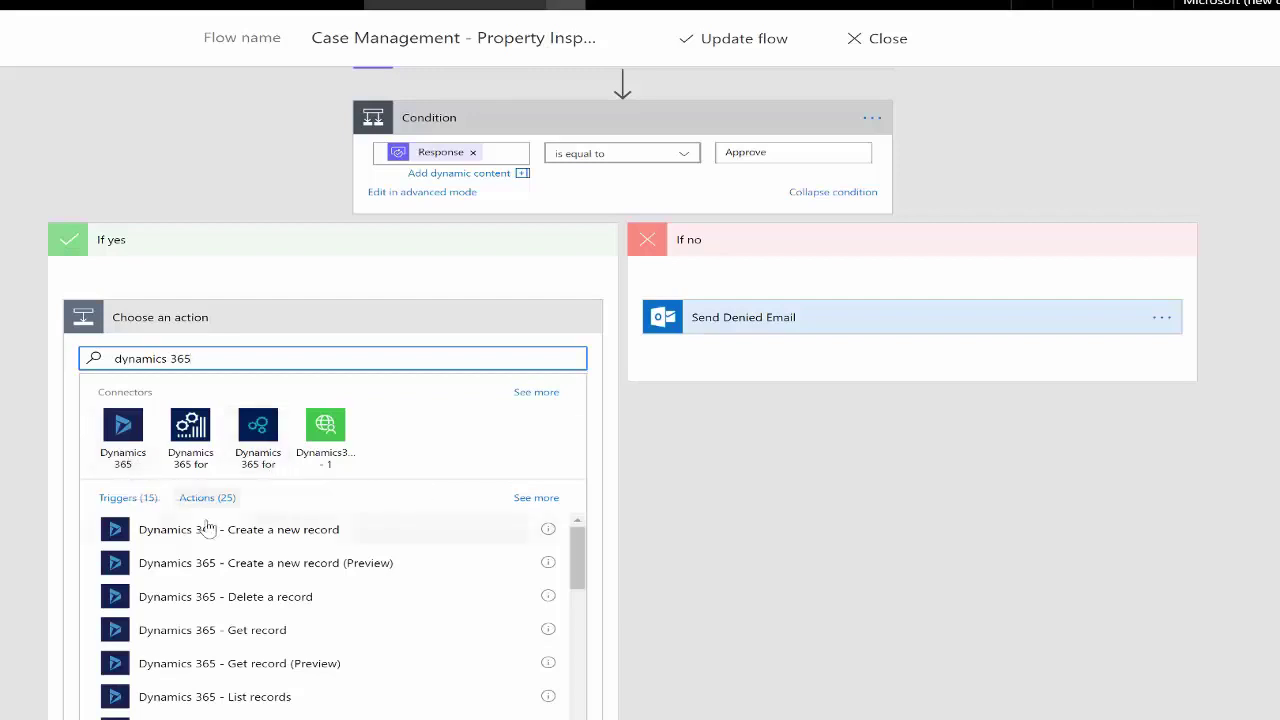
scroll(236, 604, "down", 3)
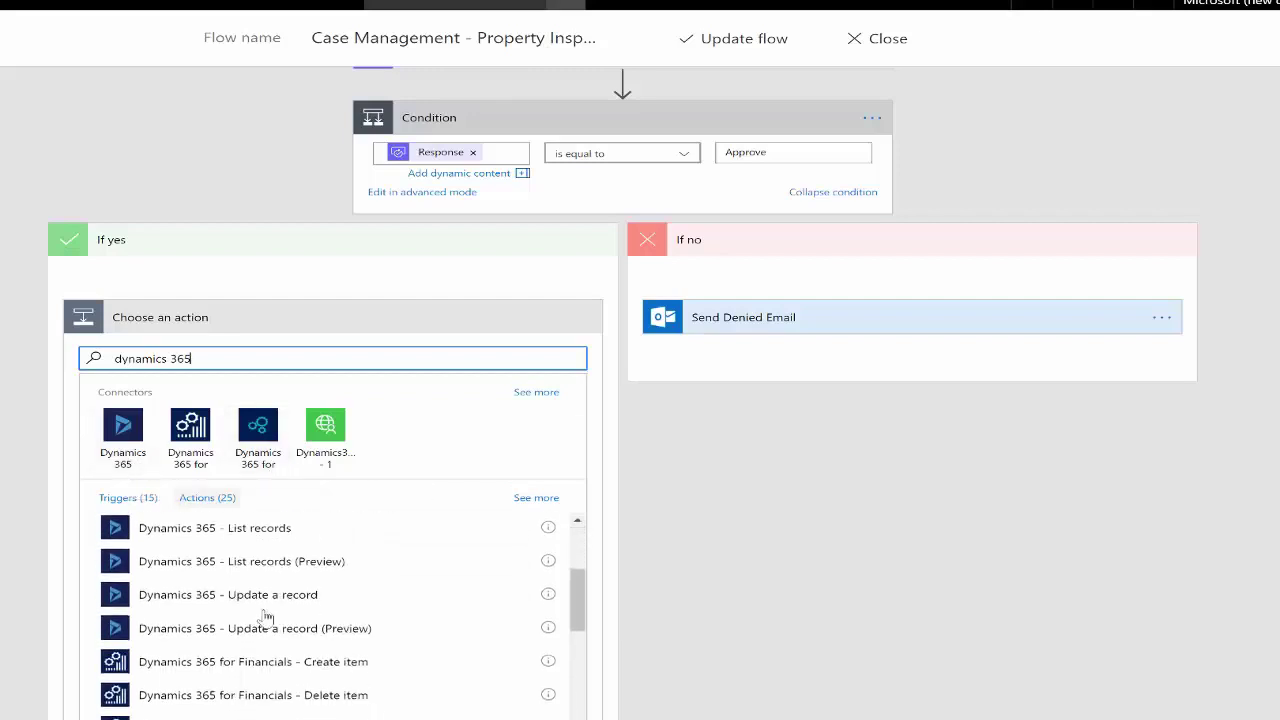
left_click(270, 538)
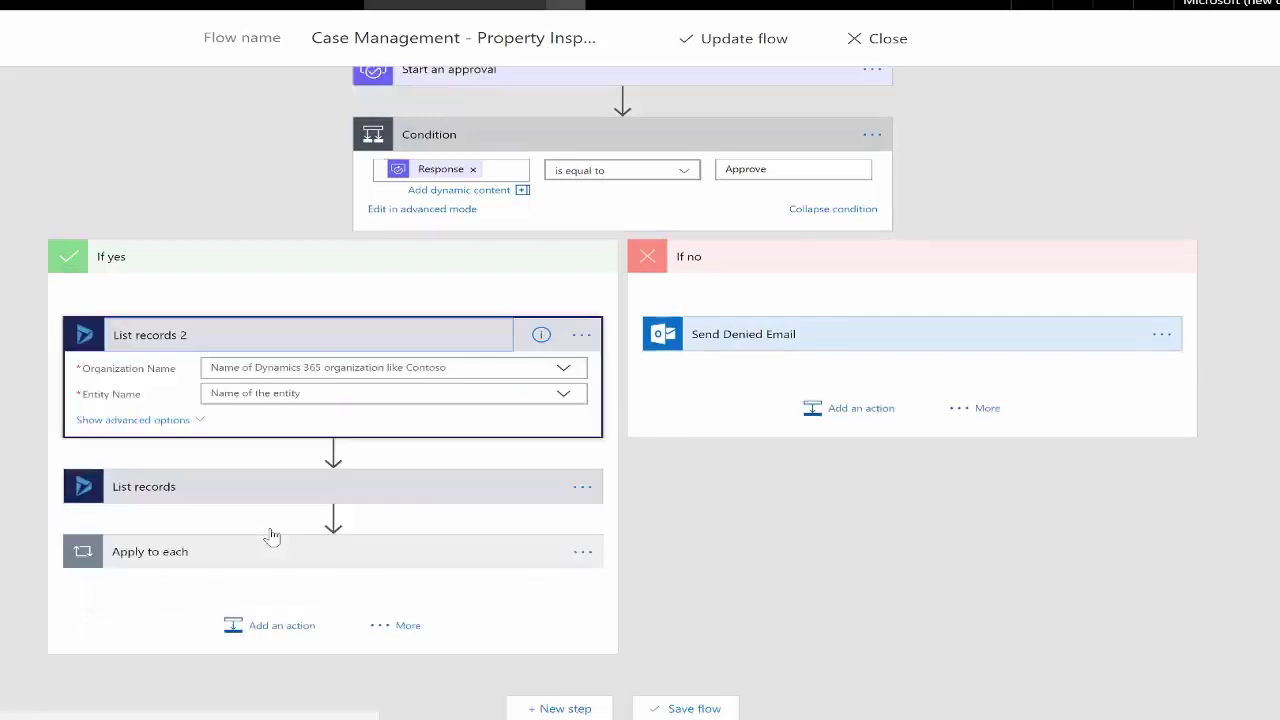
- Check the List records 2 action's connections, set its organization to Customer Engagement Home and entity to Accounts, and show its advanced options
left_click(584, 337)
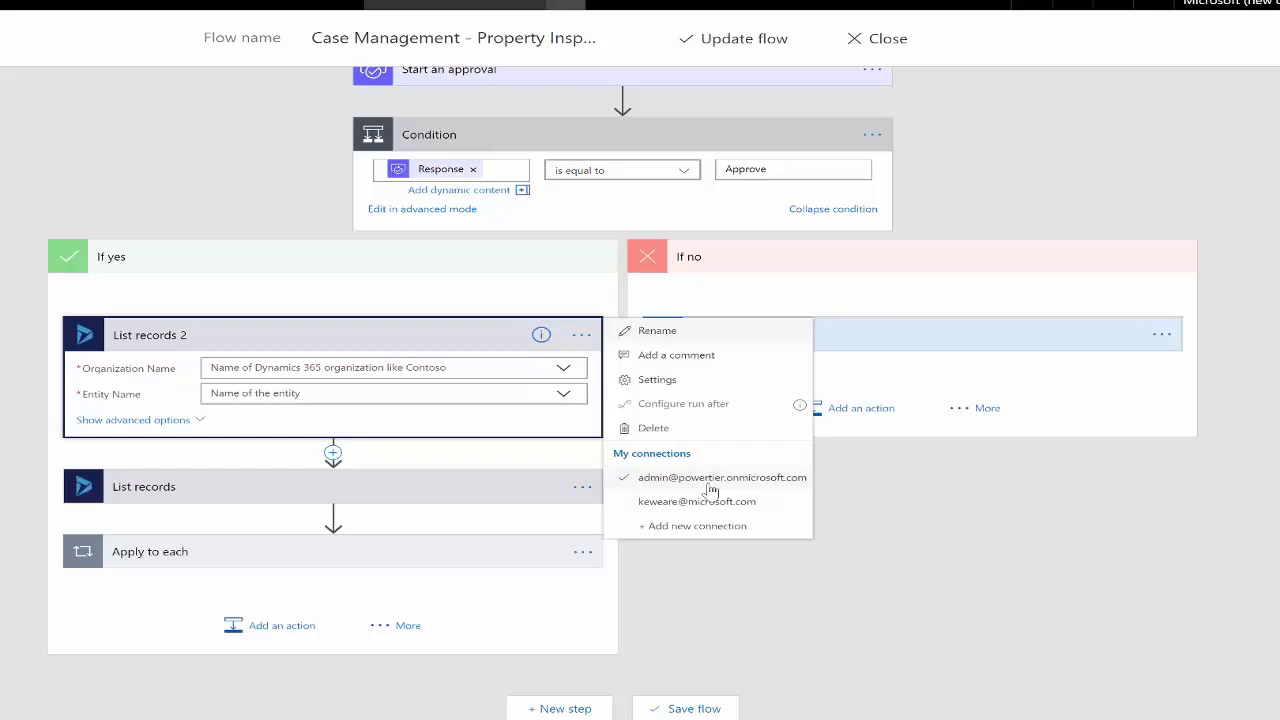
left_click(569, 371)
left_click(569, 371)
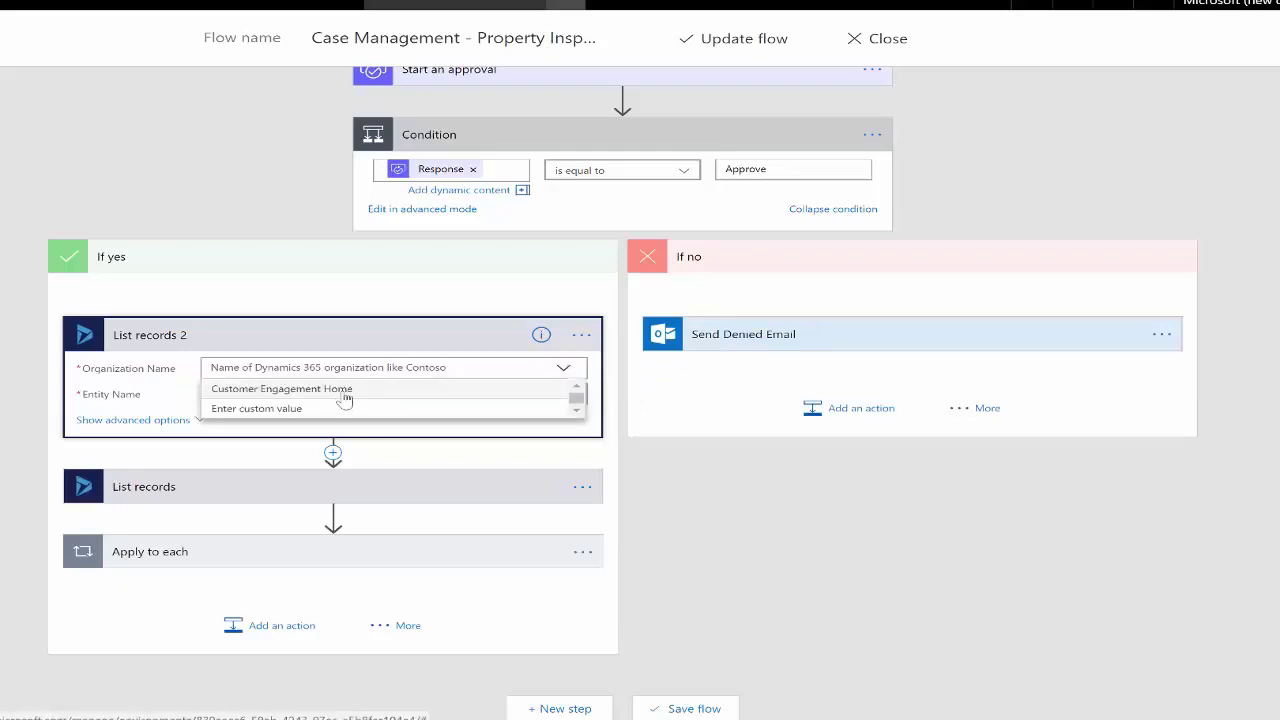
left_click(344, 396)
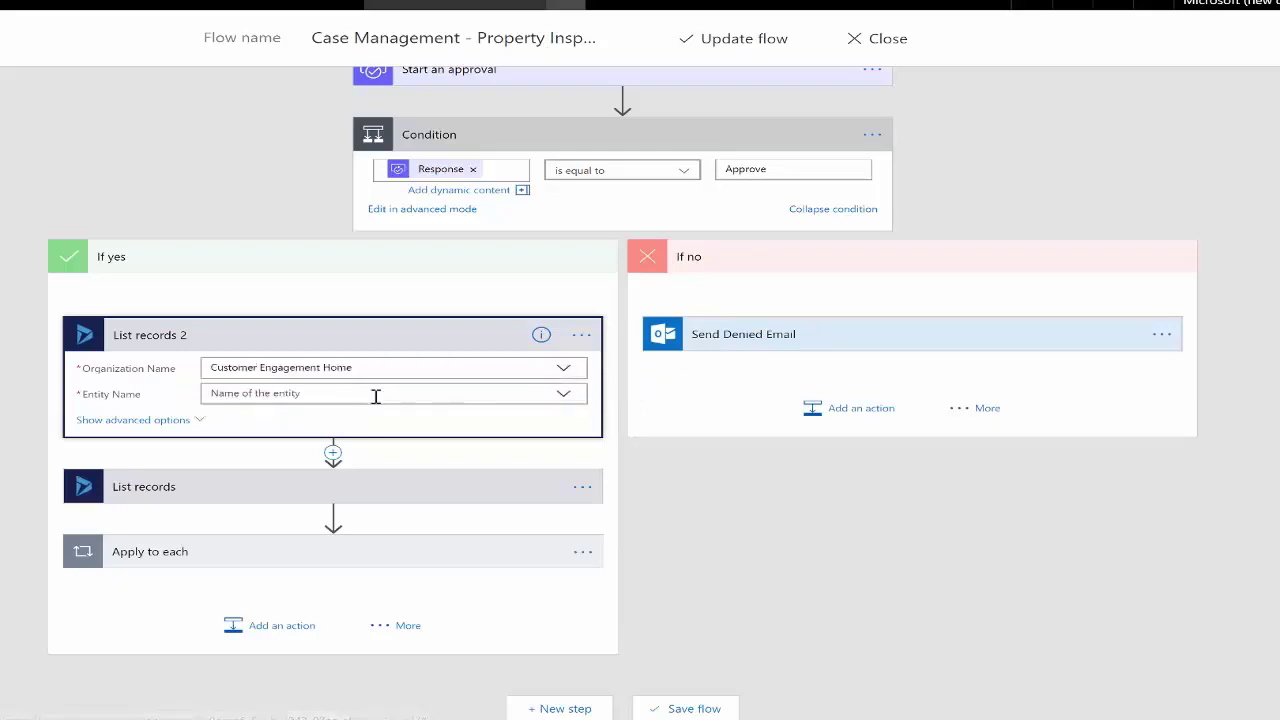
left_click(565, 397)
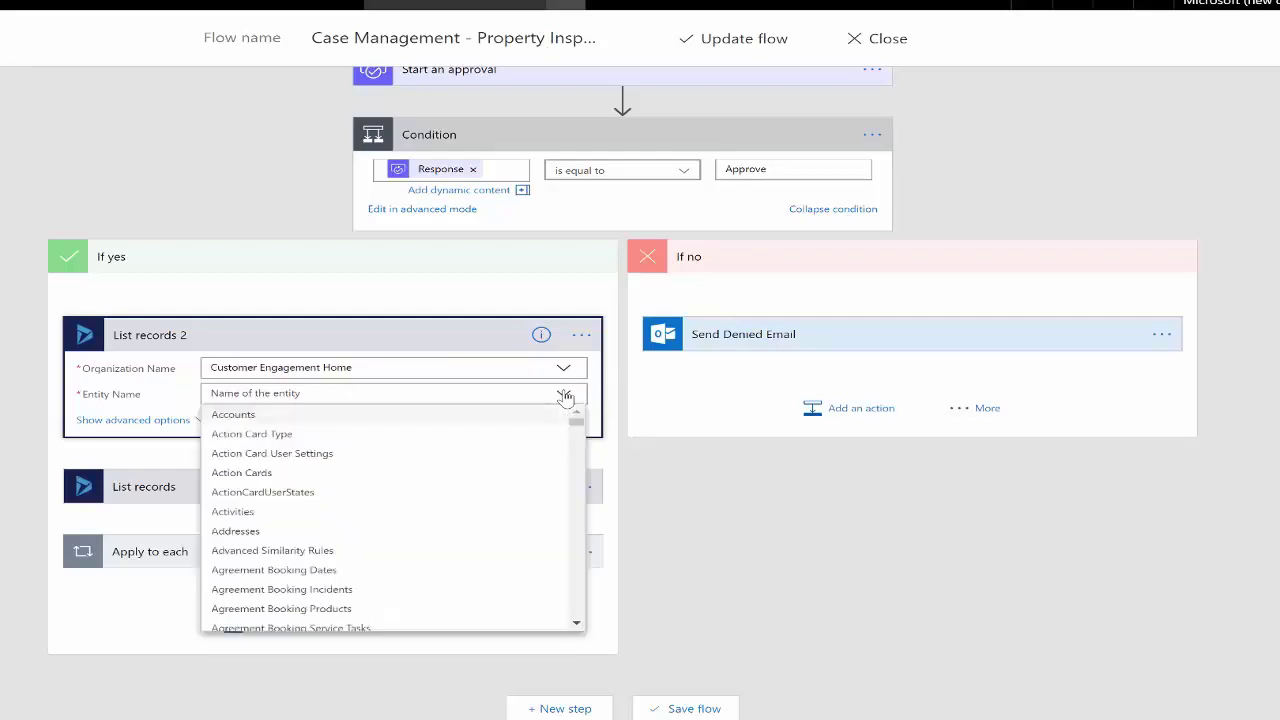
left_click(345, 417)
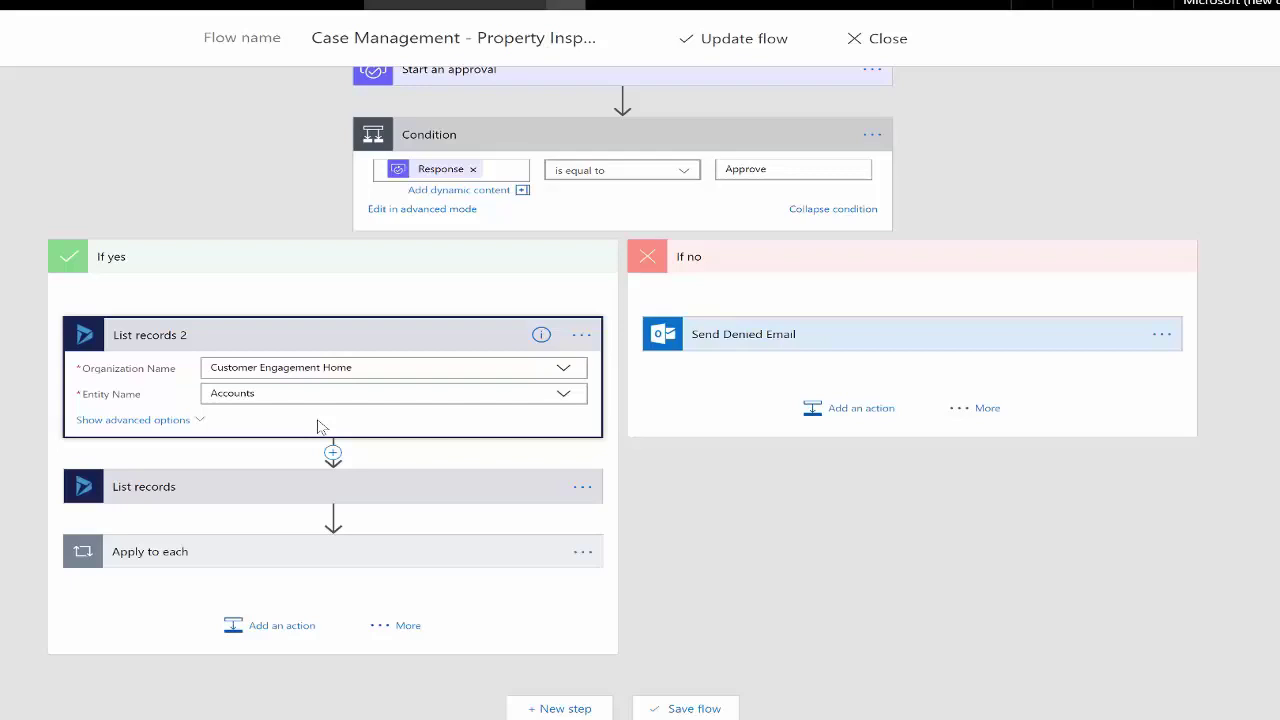
left_click(167, 422)
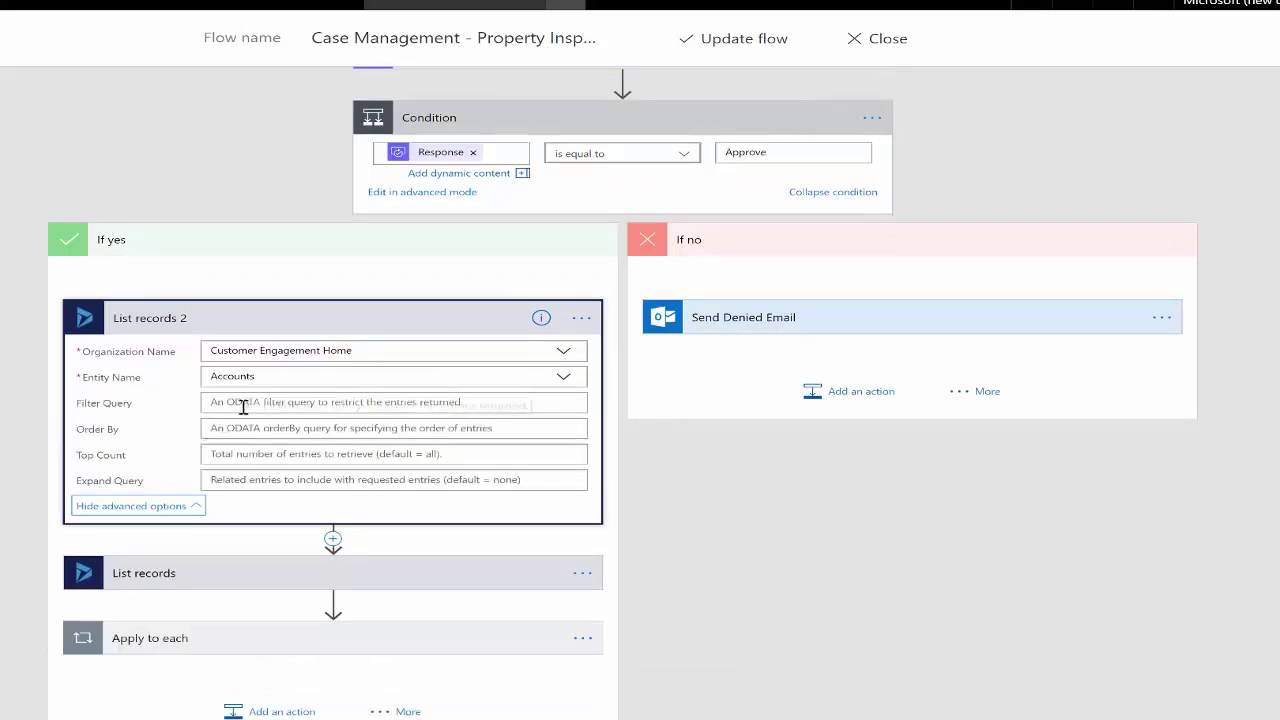
- Expand the original List records action and examine its filter query, browsing the dynamic content down to the trigger's Location entry
left_click(160, 573)
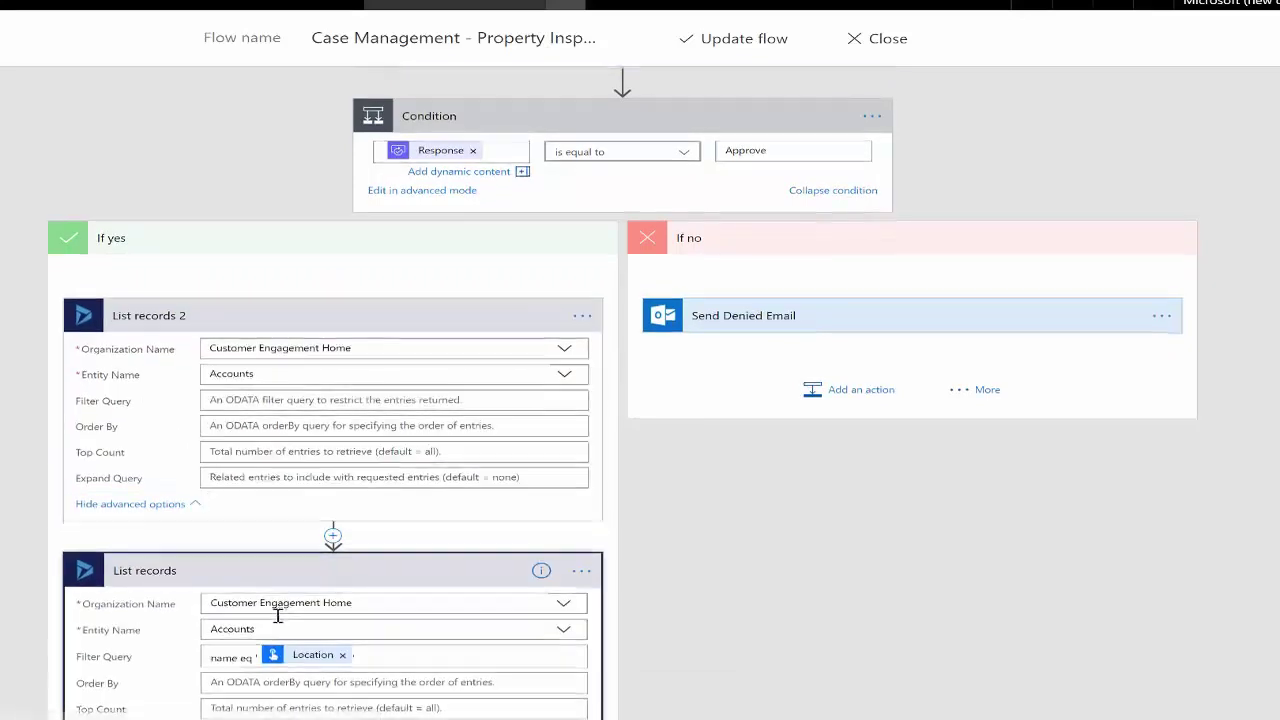
scroll(278, 615, "down", 5)
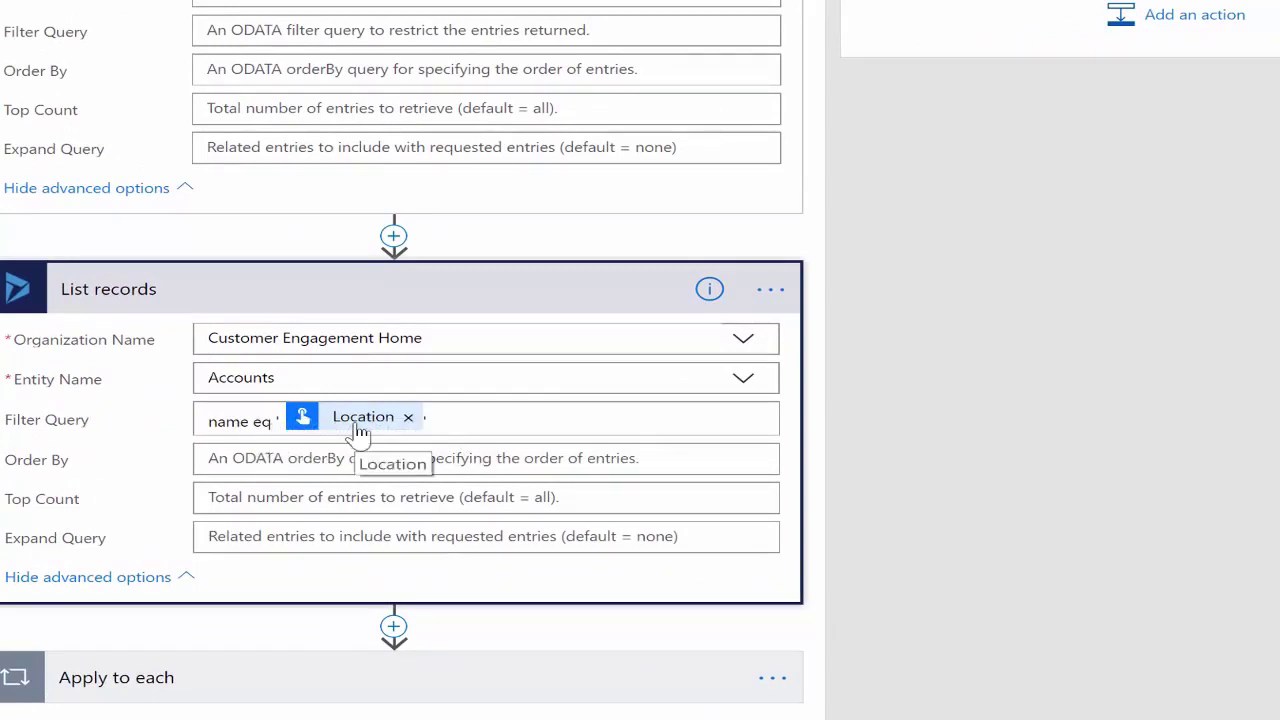
left_click(508, 415)
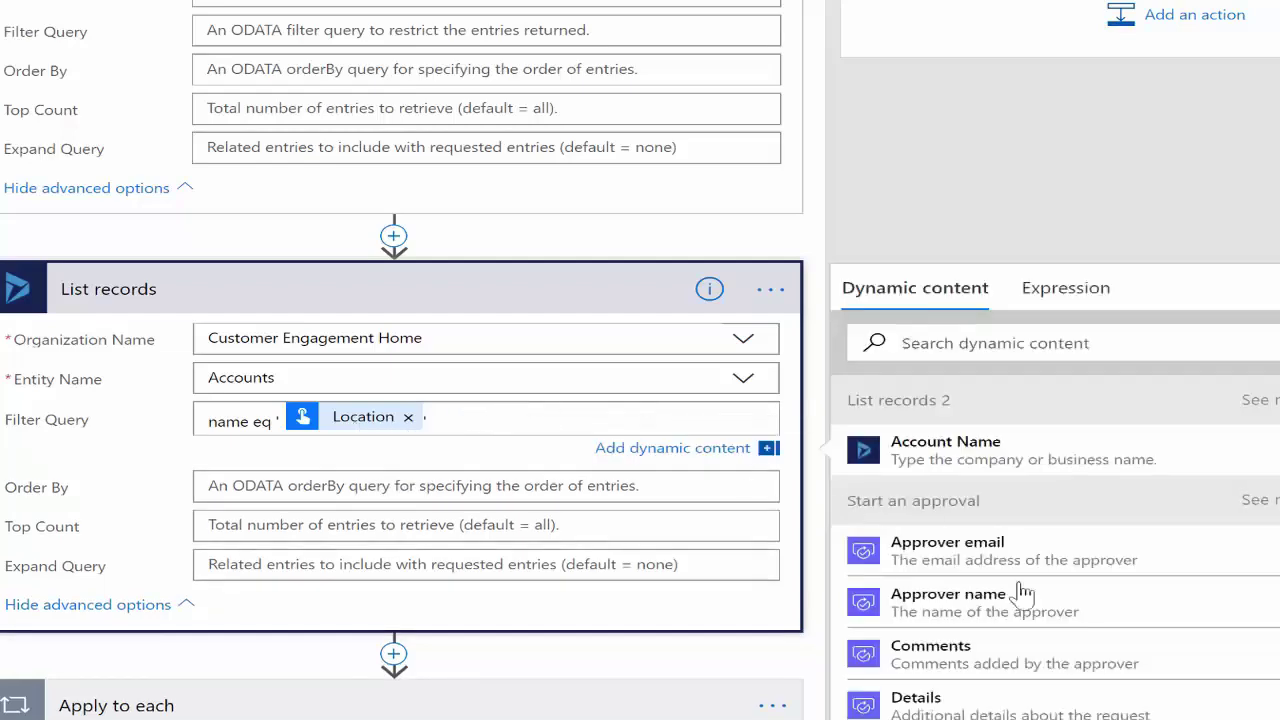
scroll(1022, 594, "down", 5)
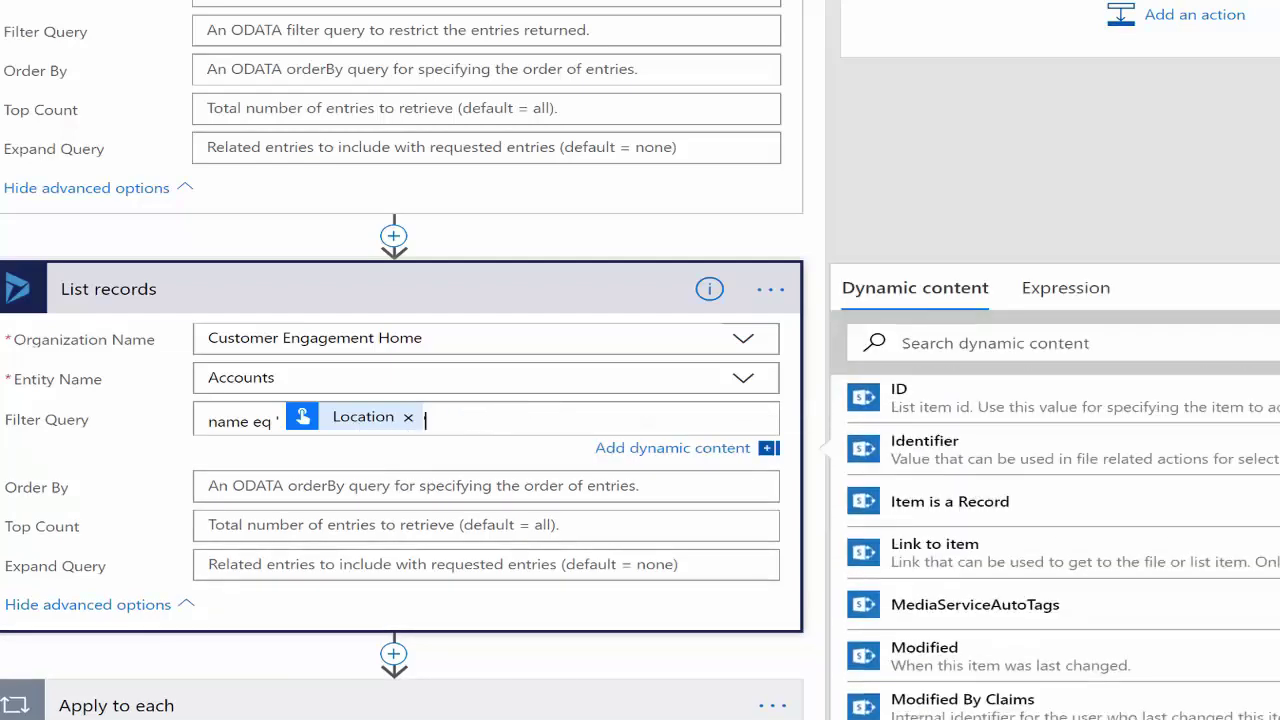
scroll(1055, 545, "down", 10)
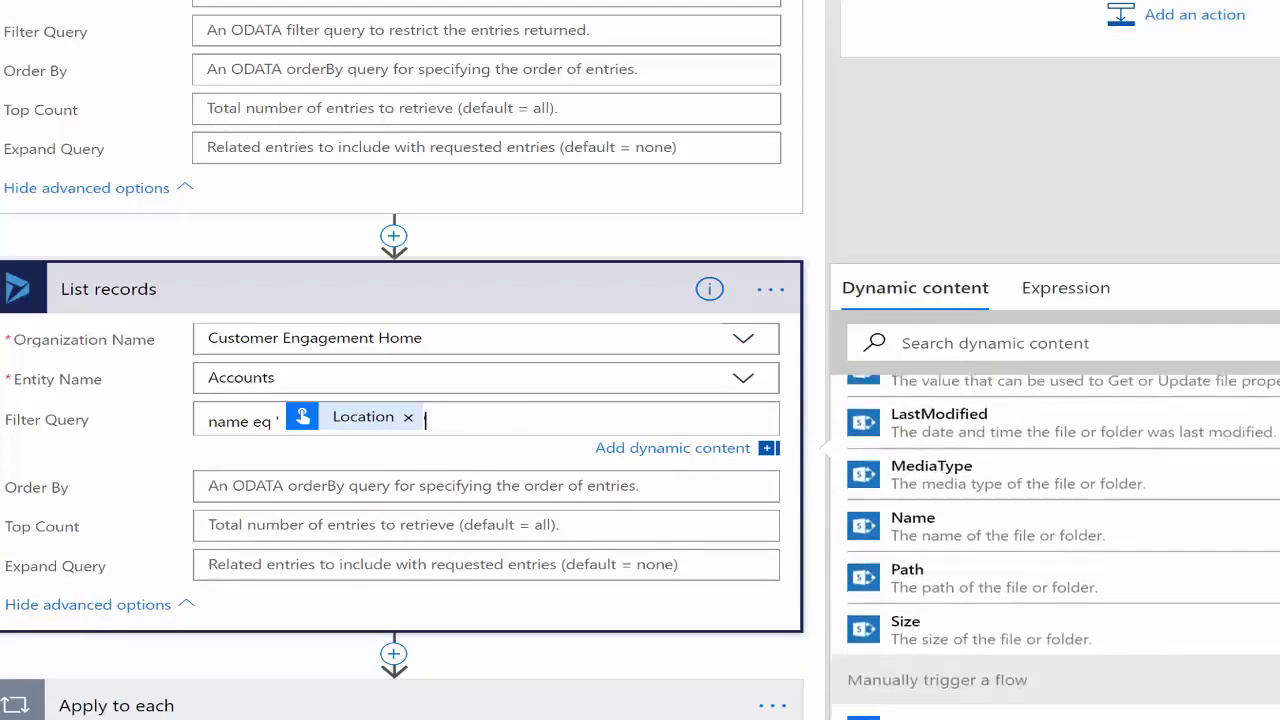
scroll(1055, 545, "down", 5)
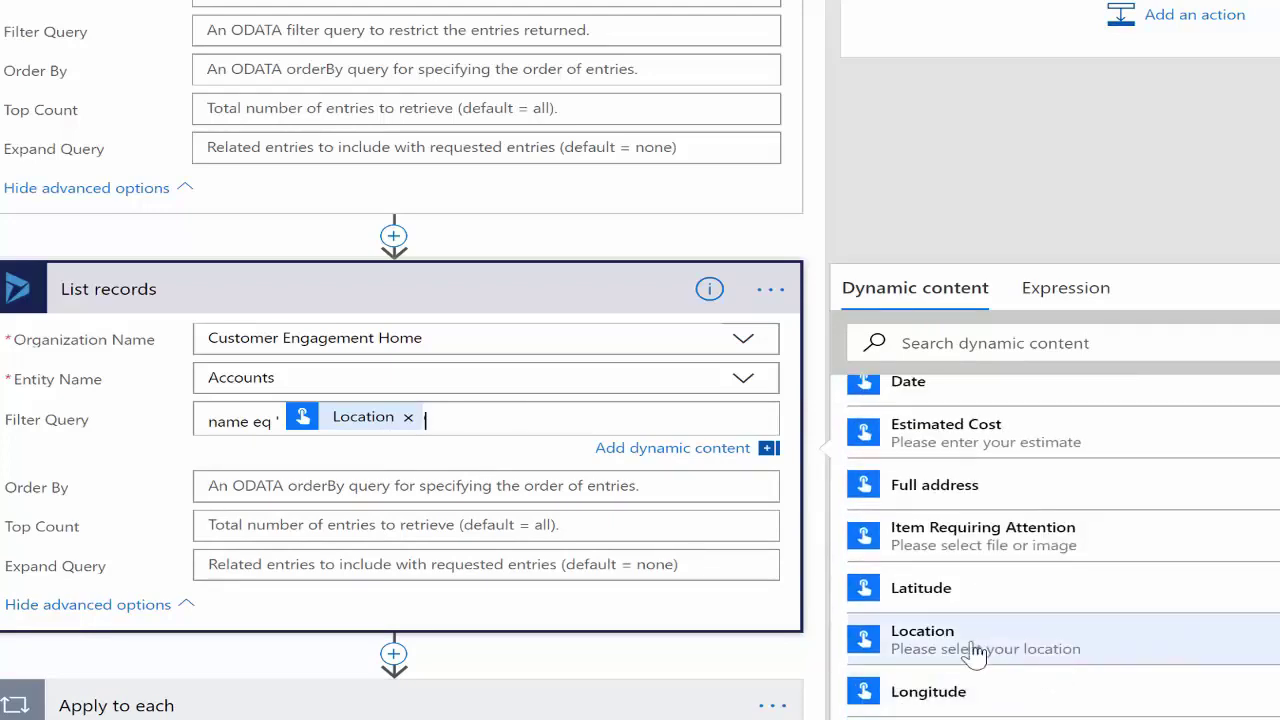
- Delete the List records 2 action from the If yes branch
scroll(1185, 287, "up", 3)
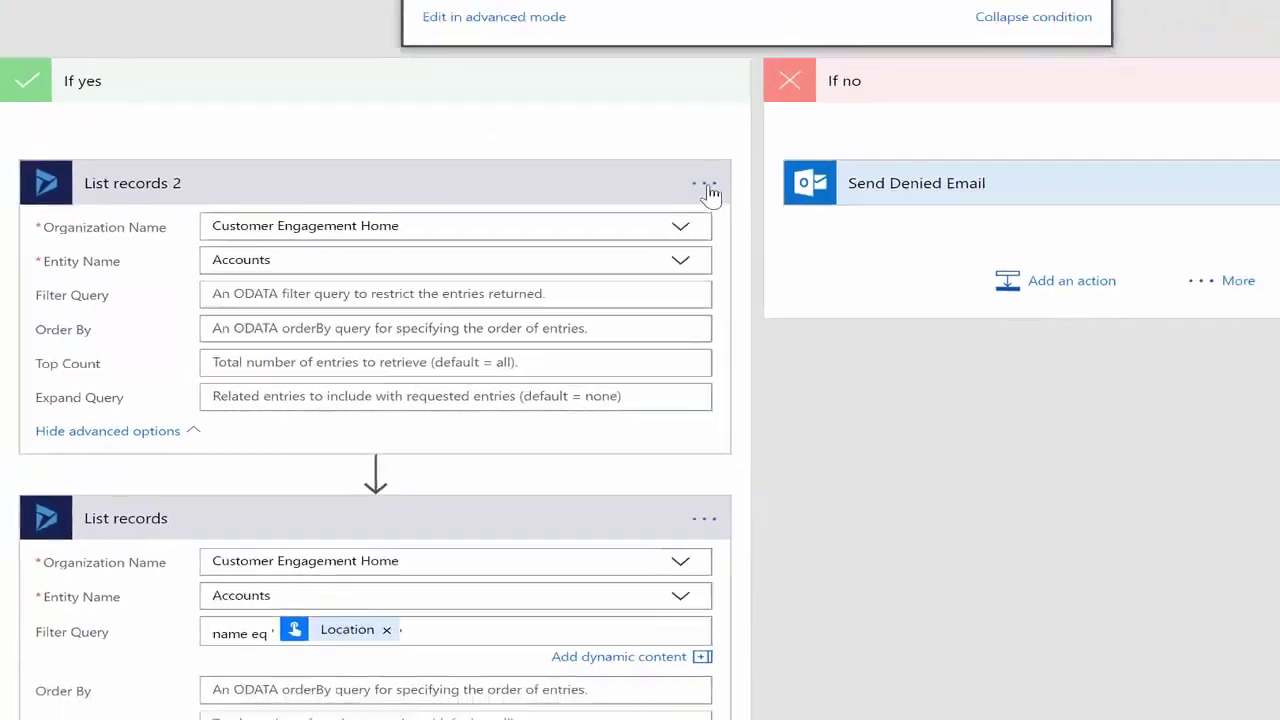
left_click(771, 158)
left_click(686, 309)
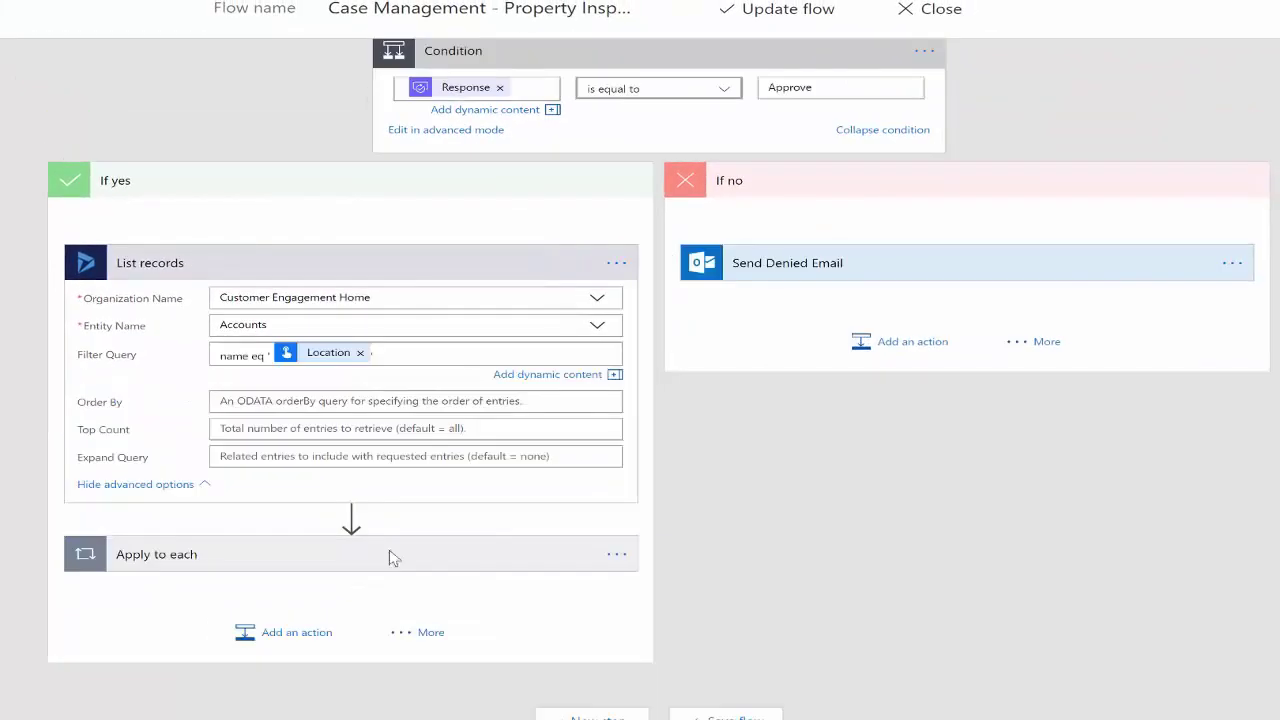
- Expand the Apply to each loop and its Create a new record action, reviewing the loop's input value and the case record fields
left_click(393, 556)
scroll(808, 550, "down", 3)
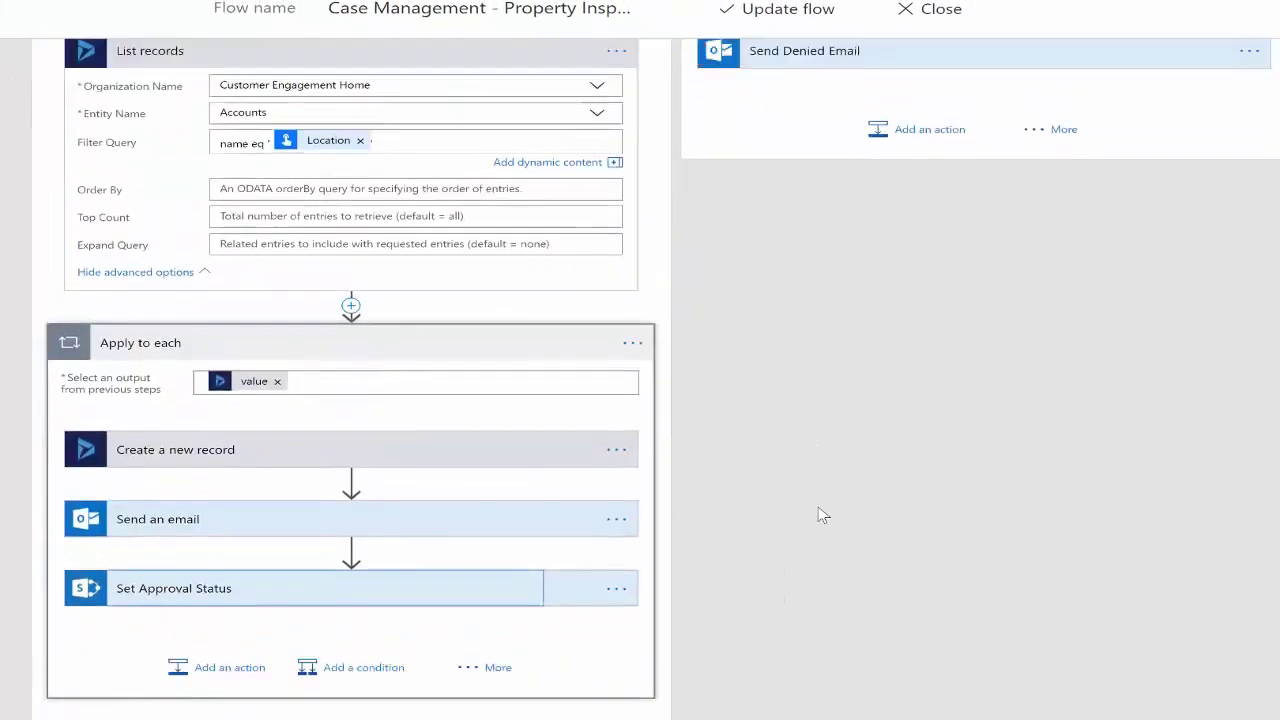
scroll(818, 515, "up", 2)
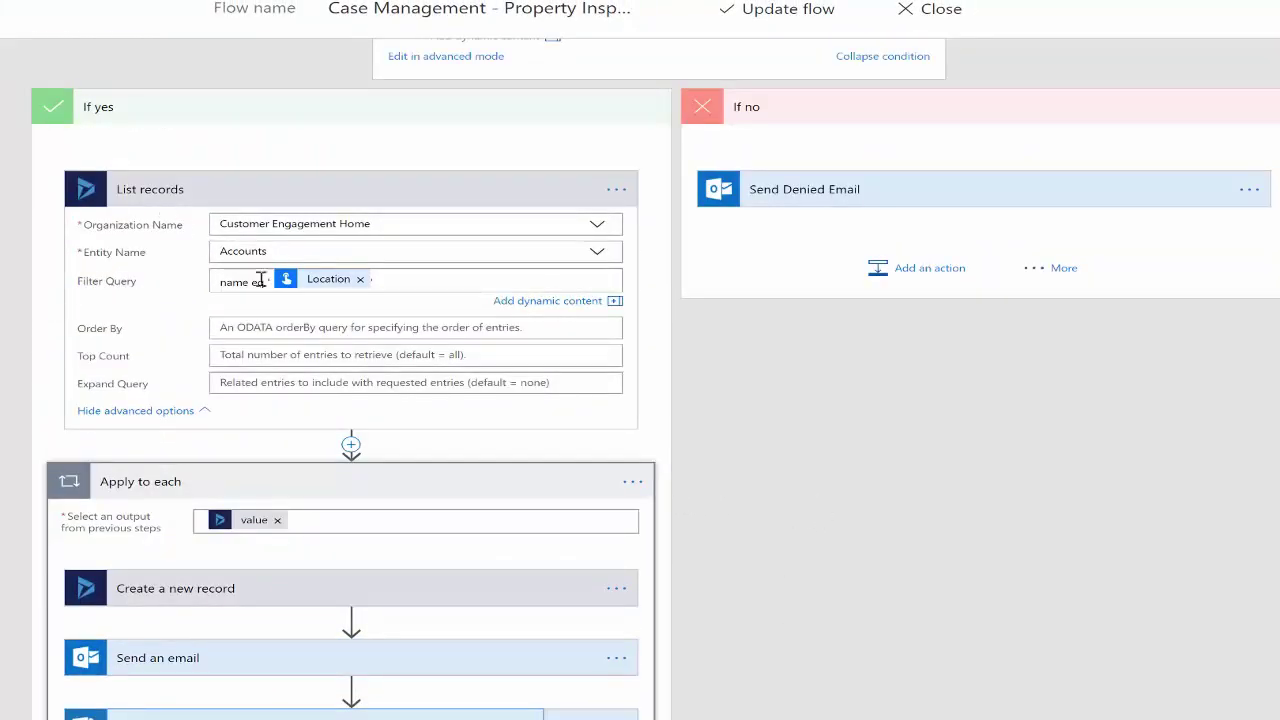
scroll(720, 435, "down", 3)
scroll(725, 438, "up", 1)
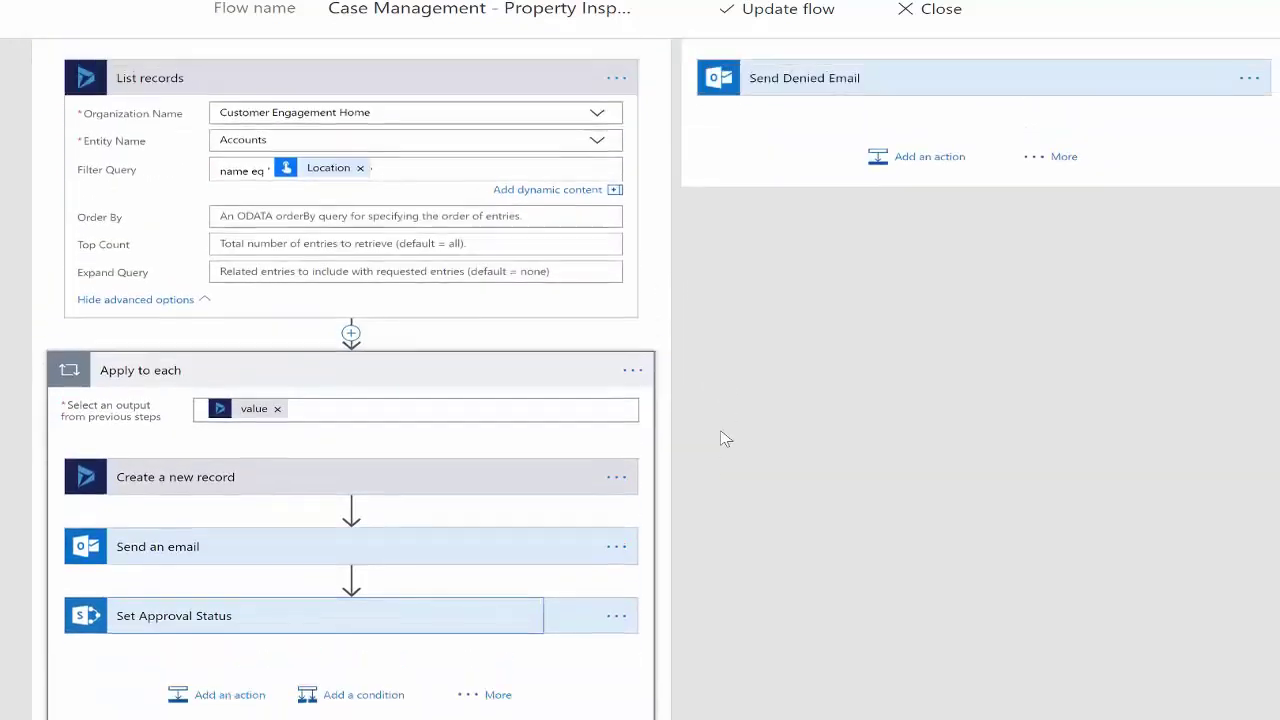
scroll(726, 439, "down", 1)
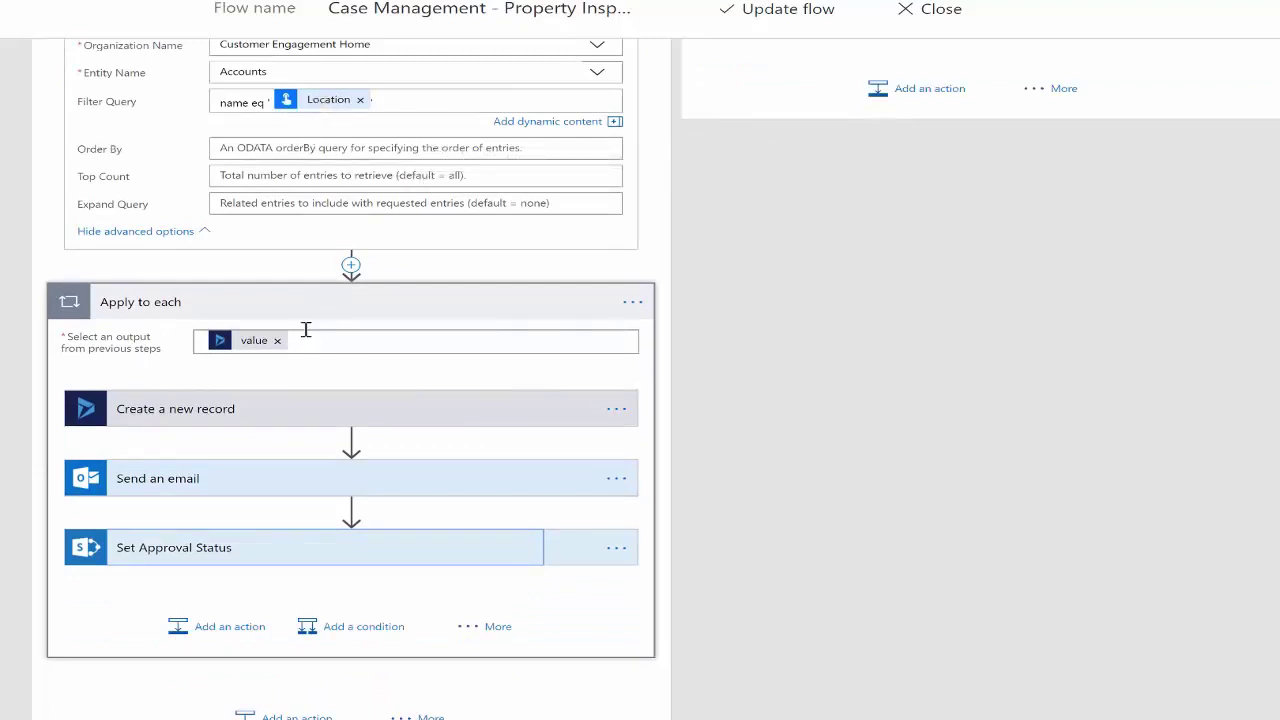
scroll(297, 314, "down", 1)
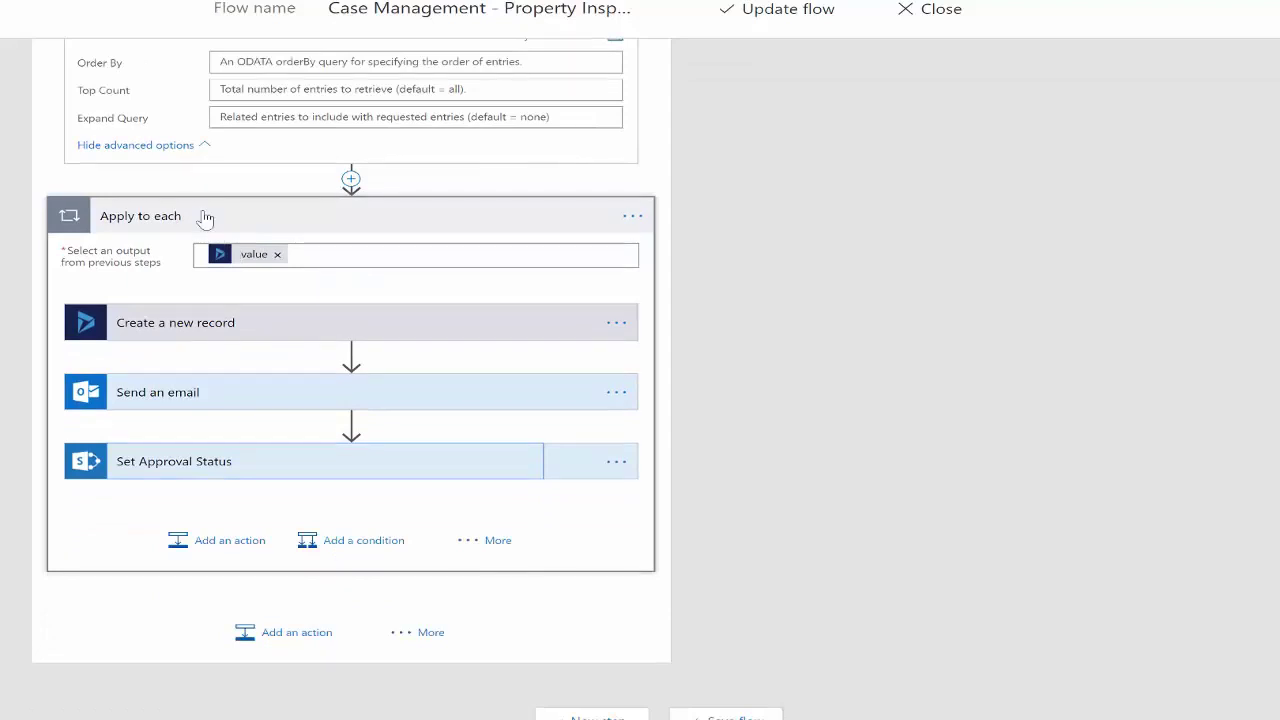
left_click(240, 325)
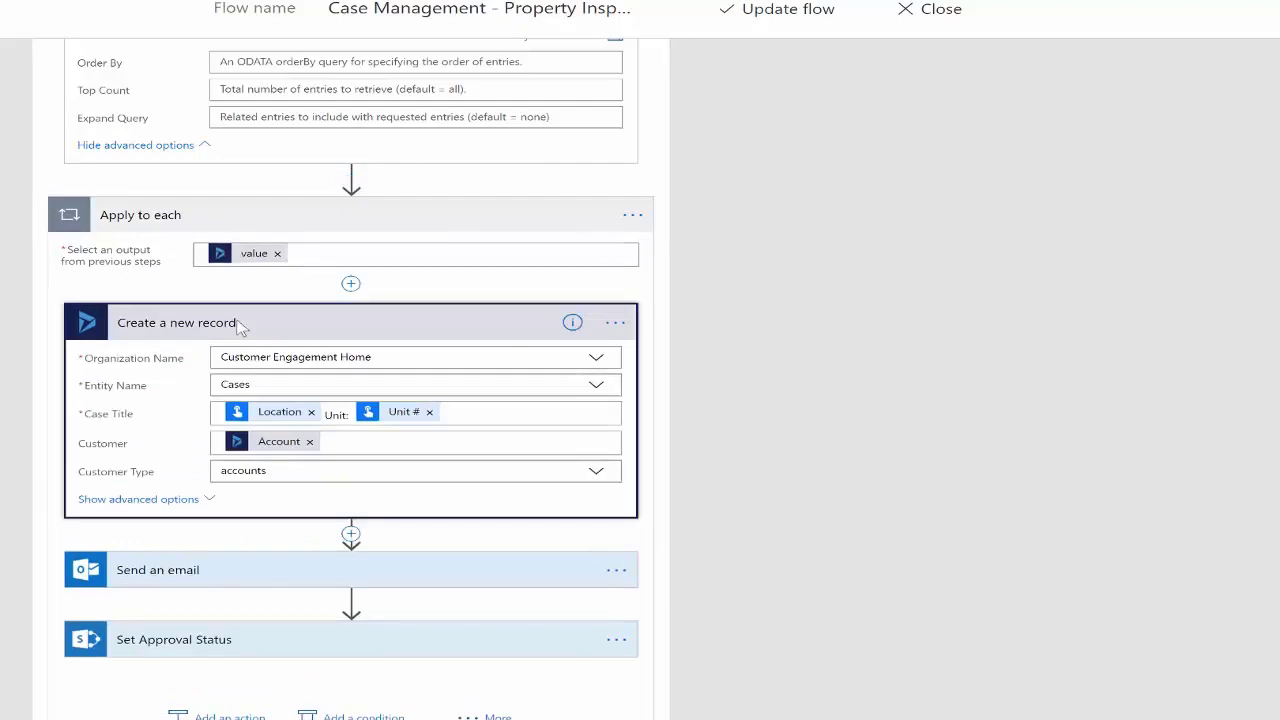
scroll(280, 325, "down", 1)
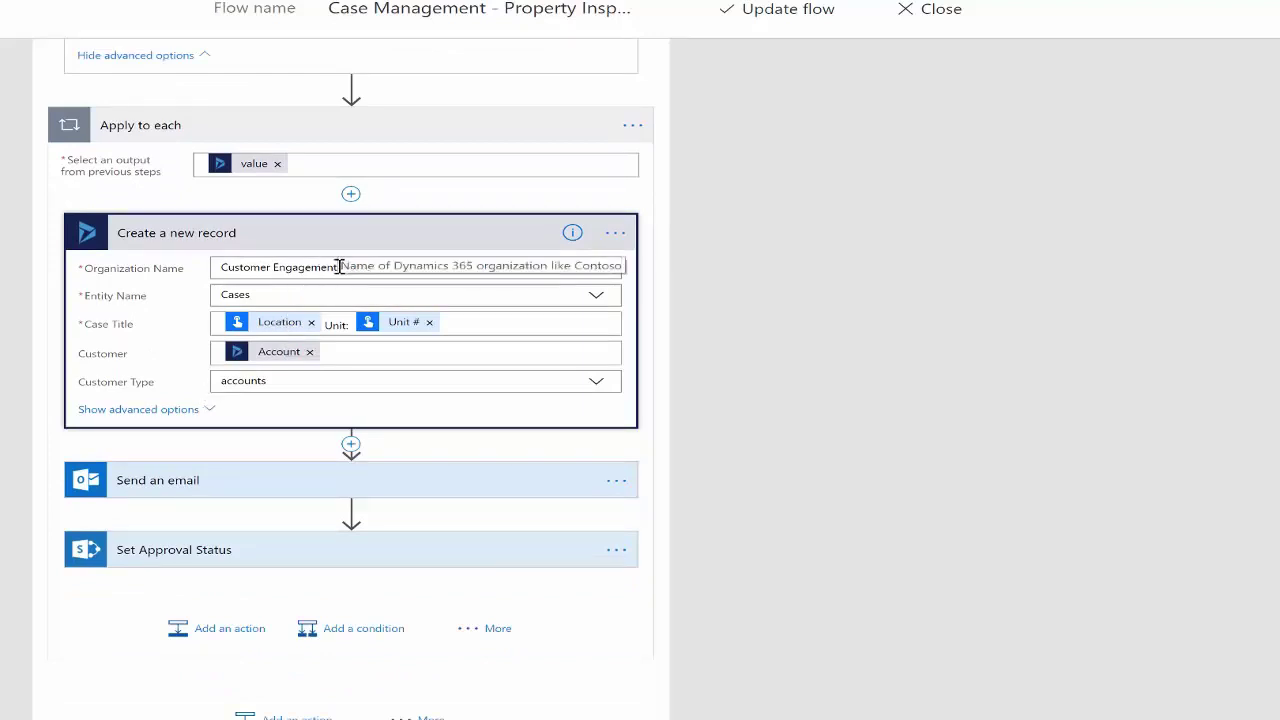
- Insert a Dynamics 365 - Create a new record action at the start of the Apply to each loop, searching for "Dynamics"
left_click(351, 194)
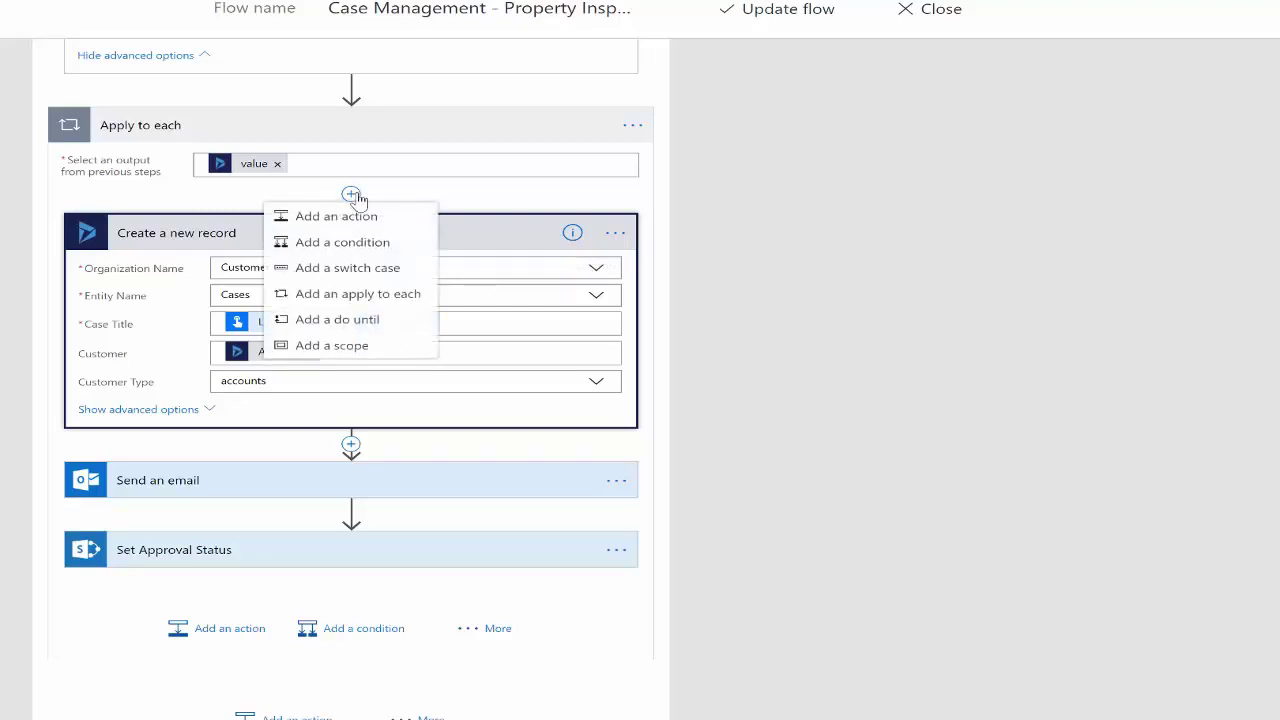
left_click(338, 216)
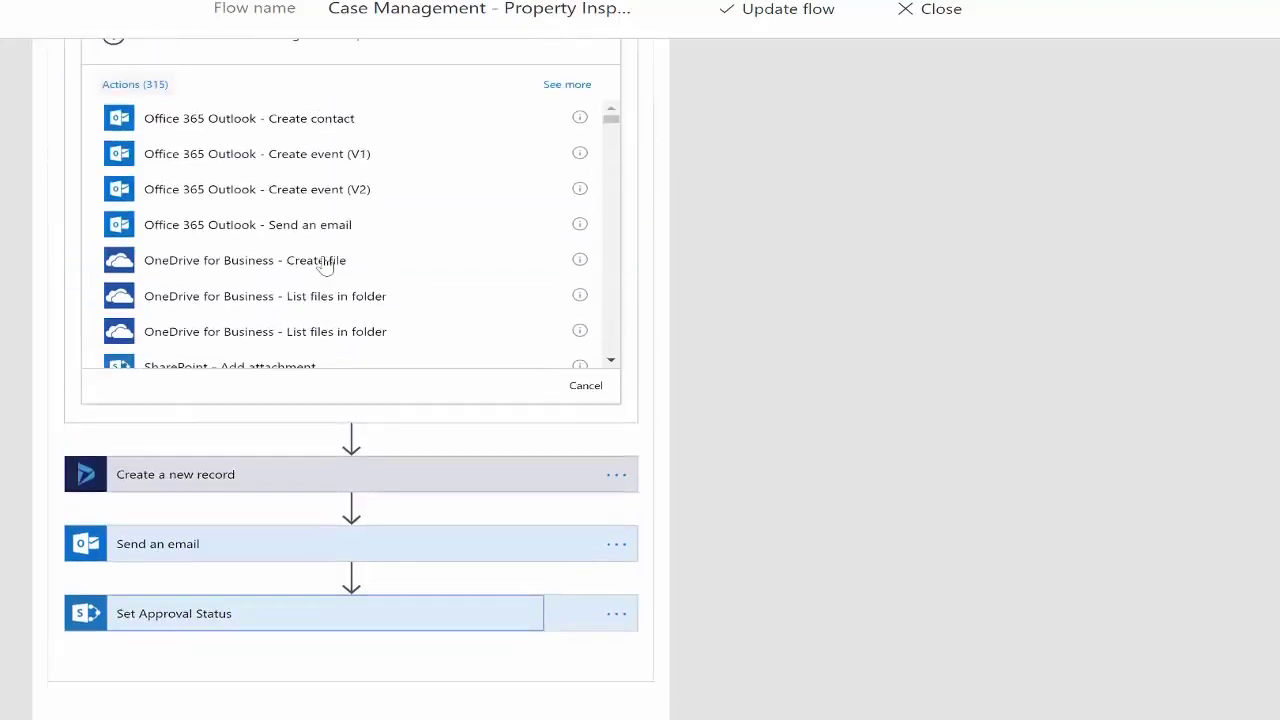
scroll(325, 265, "up", 3)
left_click(235, 197)
type("D")
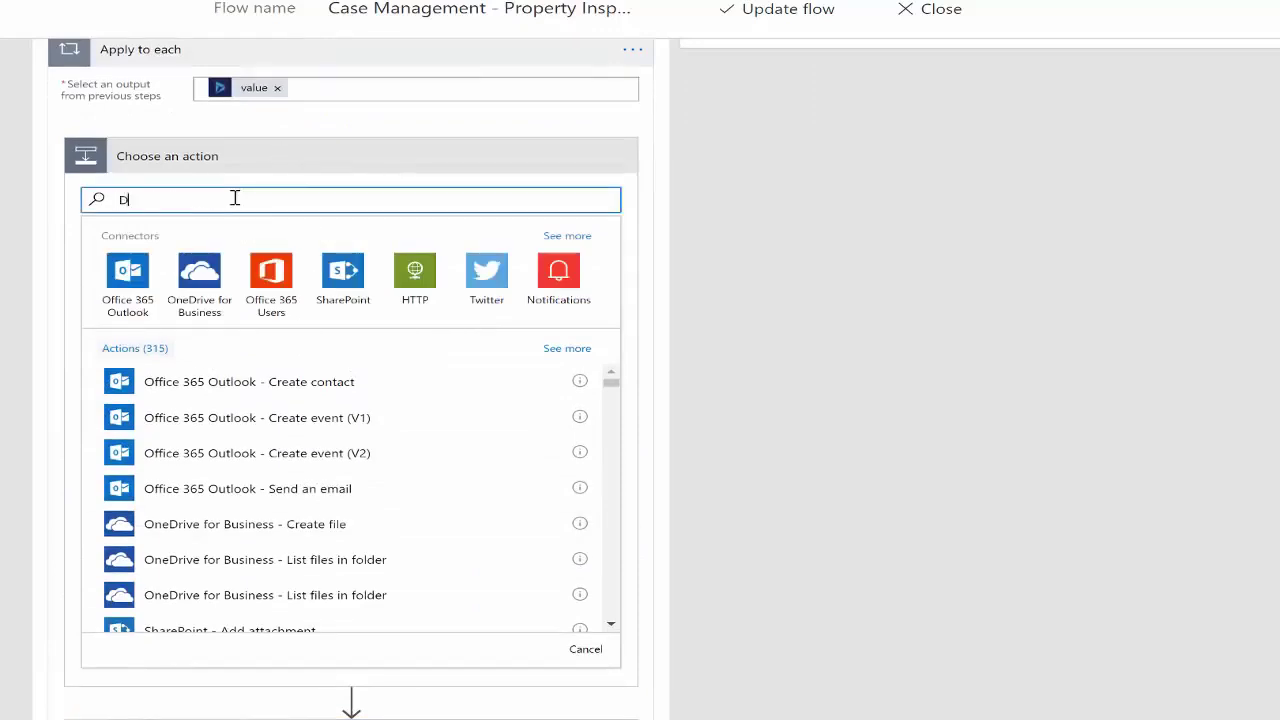
type("ynamics")
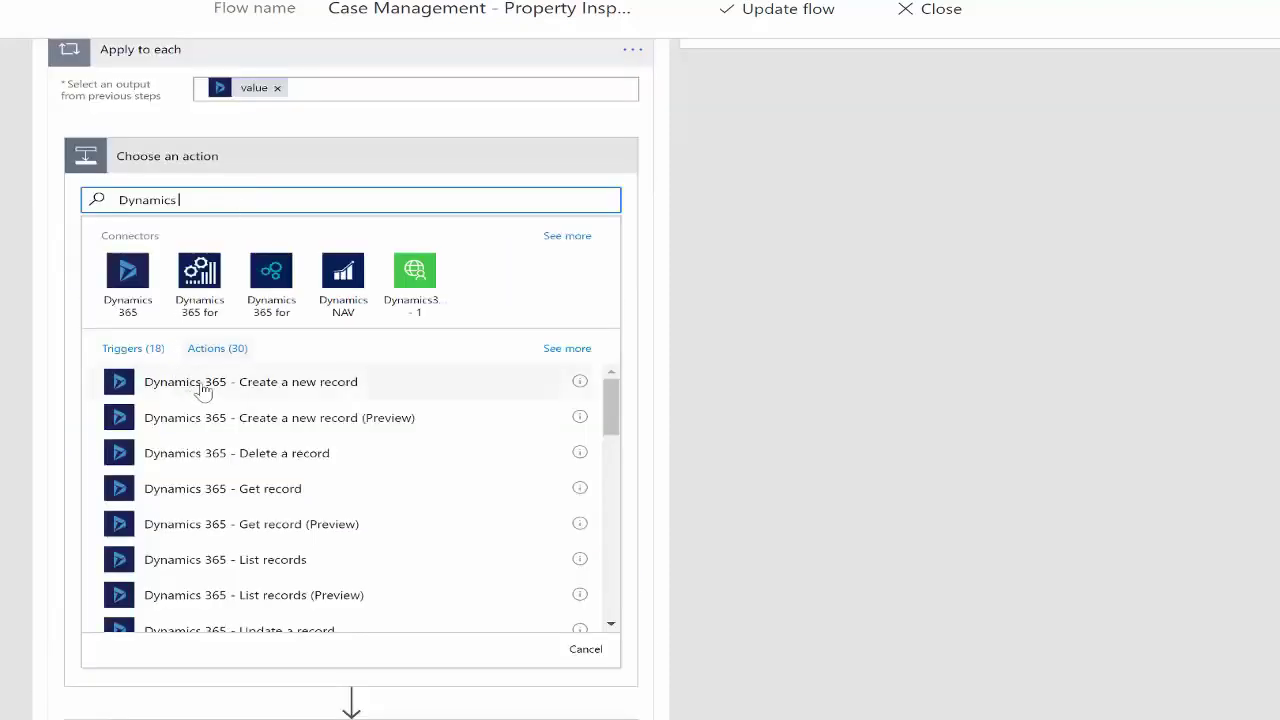
left_click(203, 384)
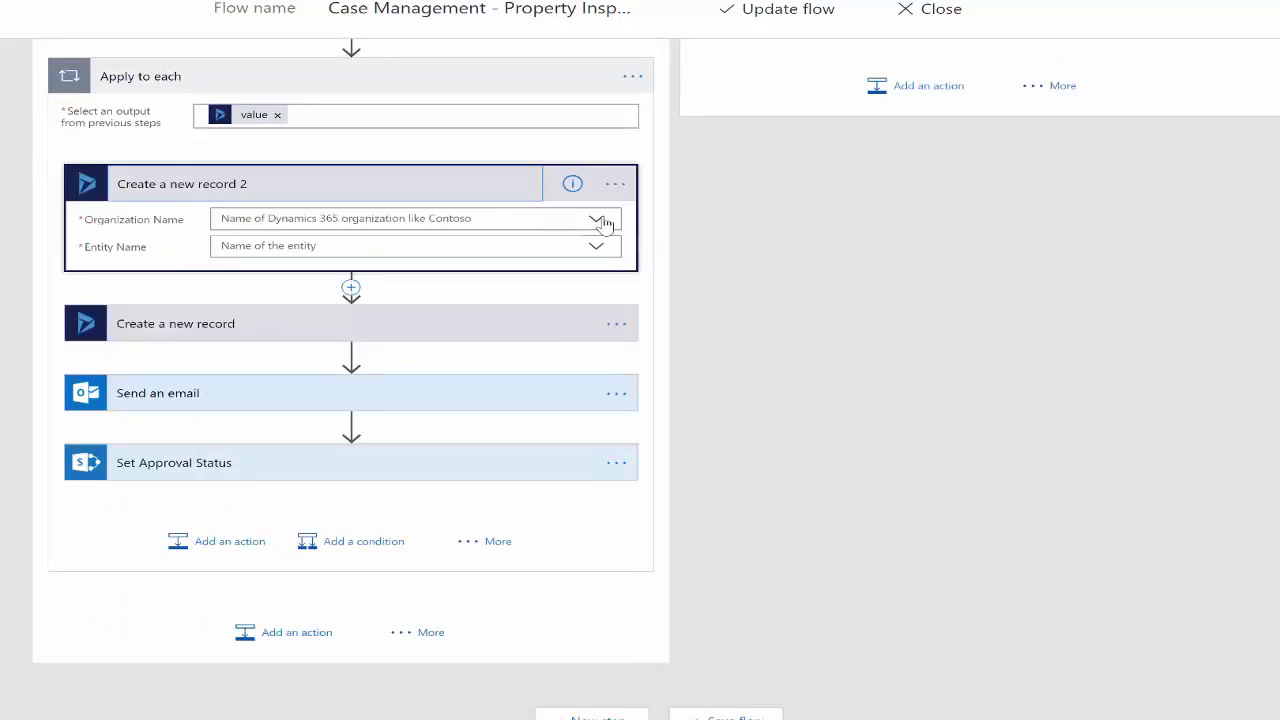
- Set the Create a new record 2 action's organization to Customer Engagement Home and its entity to Cases
left_click(596, 219)
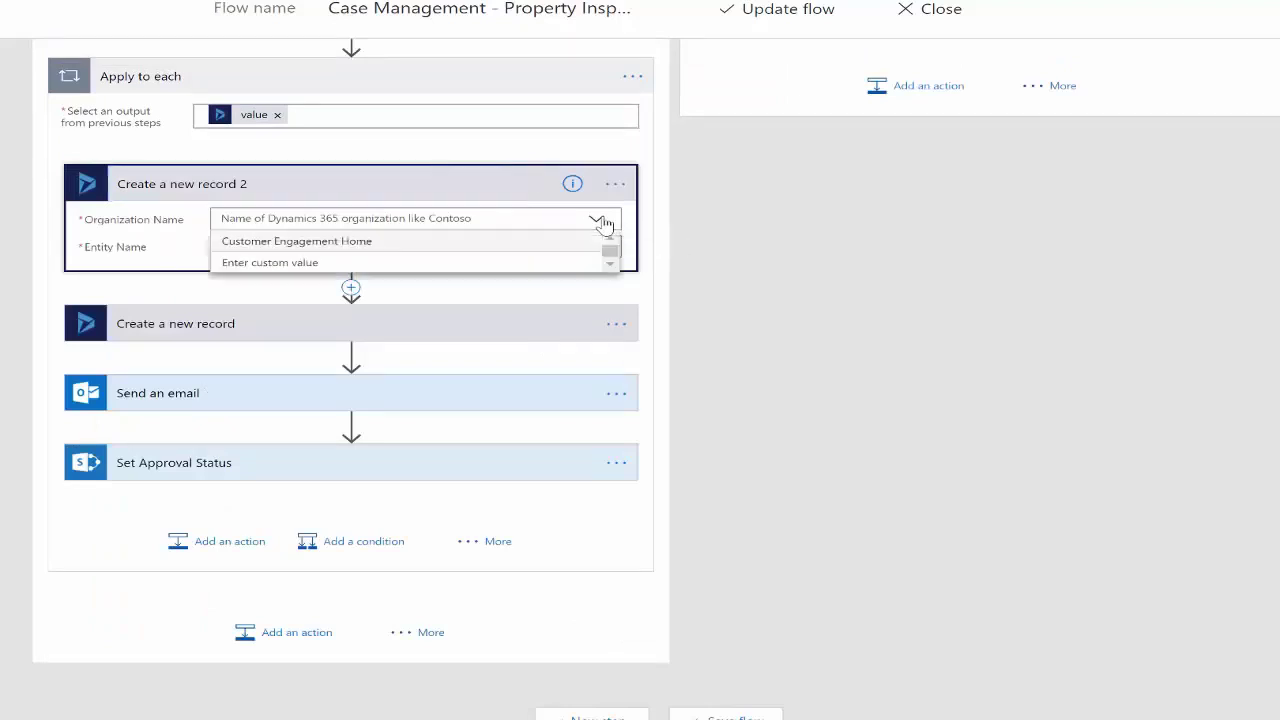
left_click(363, 244)
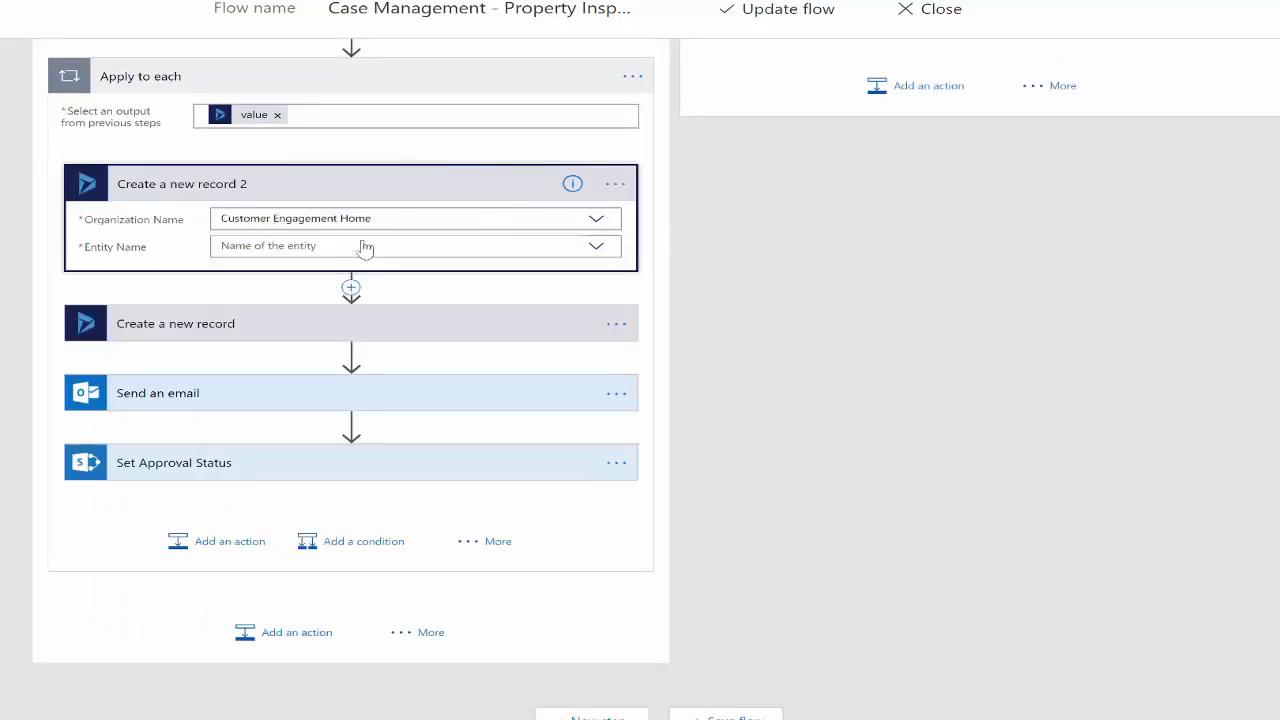
left_click(597, 250)
scroll(438, 348, "down", 3)
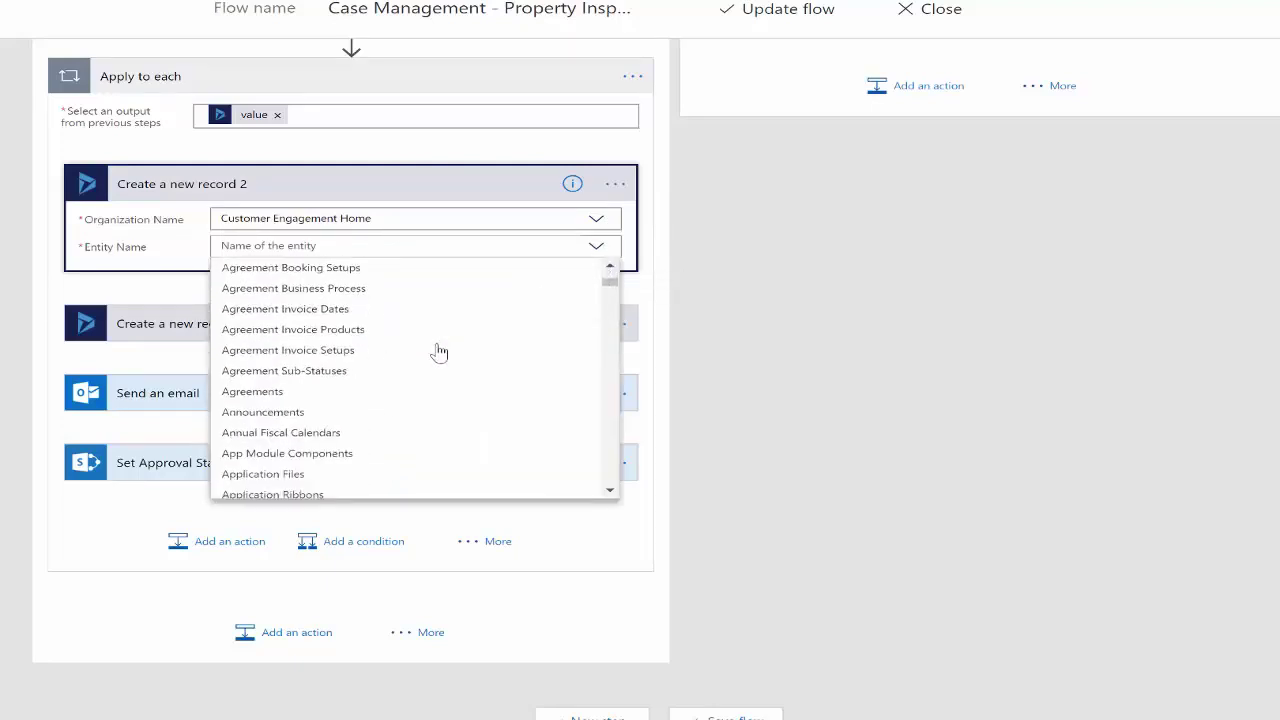
scroll(438, 350, "down", 10)
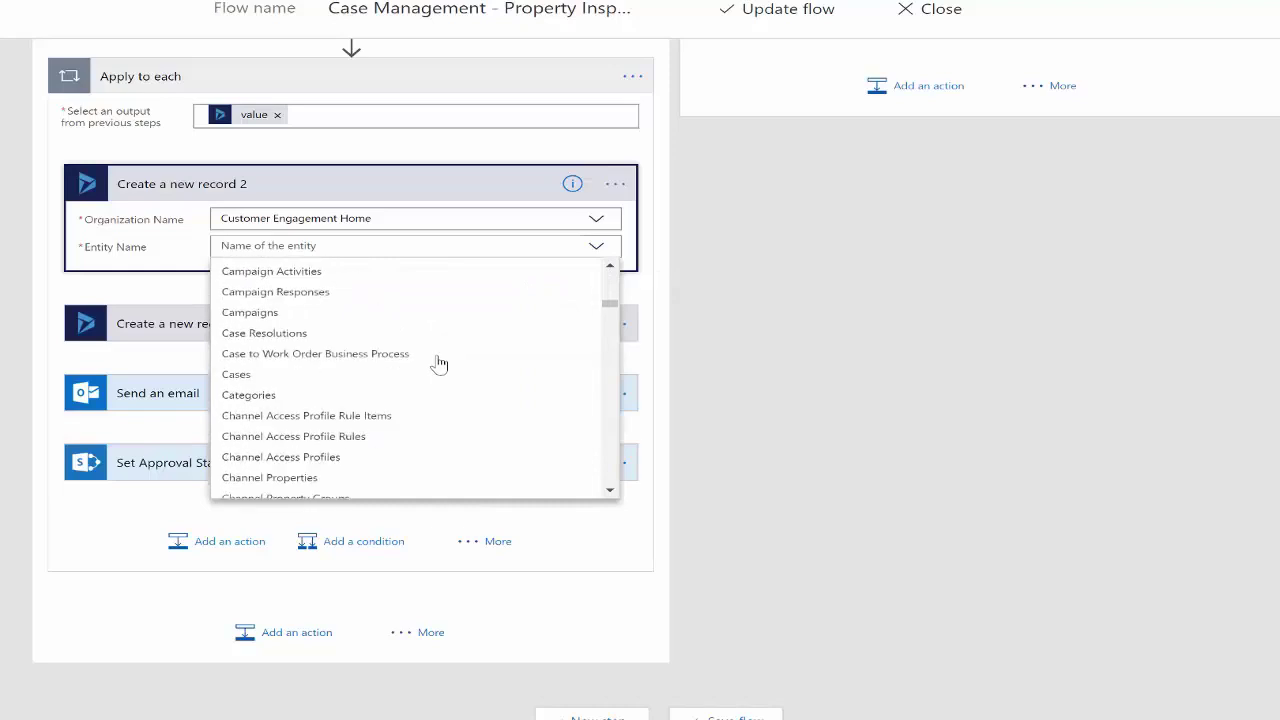
left_click(386, 375)
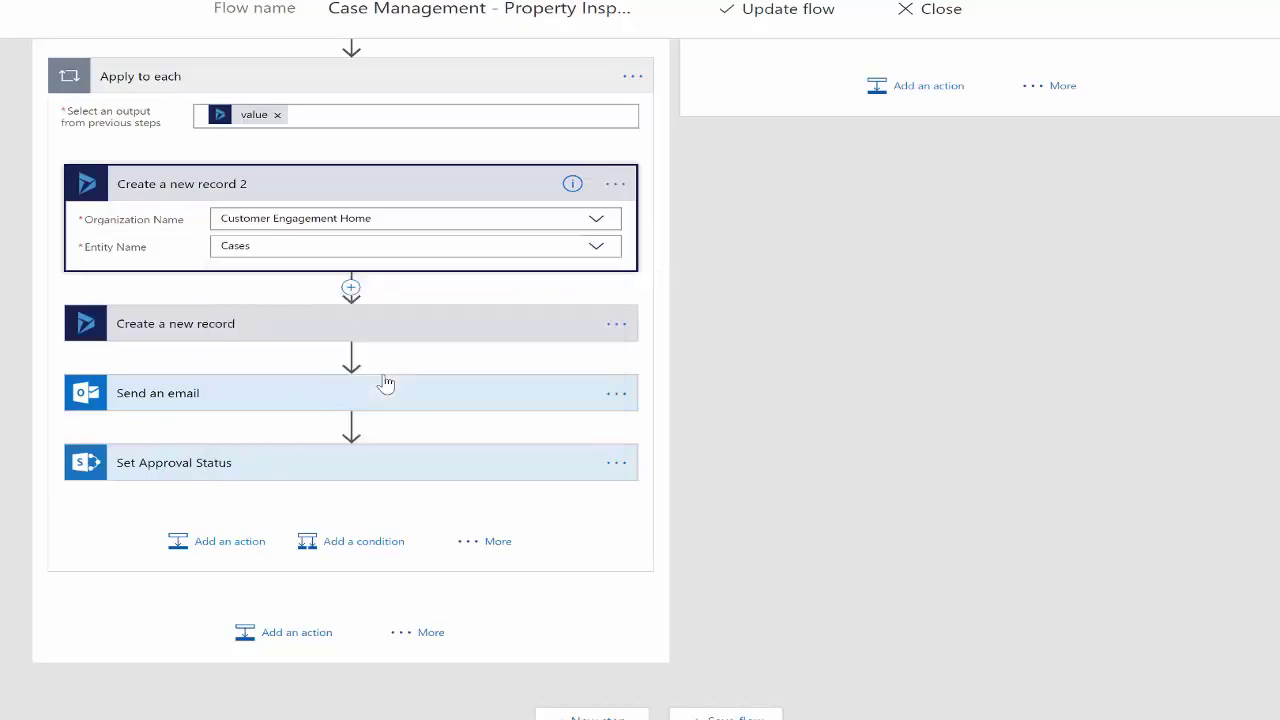
- Delete the Create a new record 2 action from the Apply to each loop
left_click(615, 184)
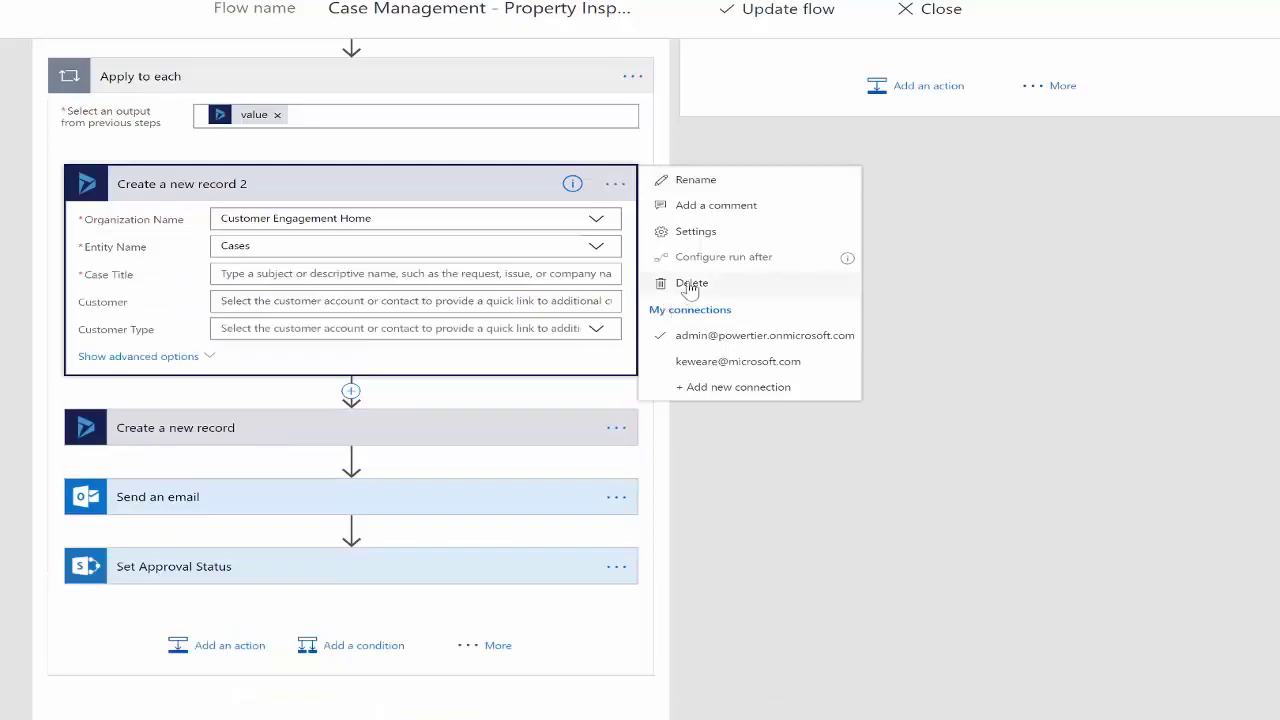
left_click(689, 284)
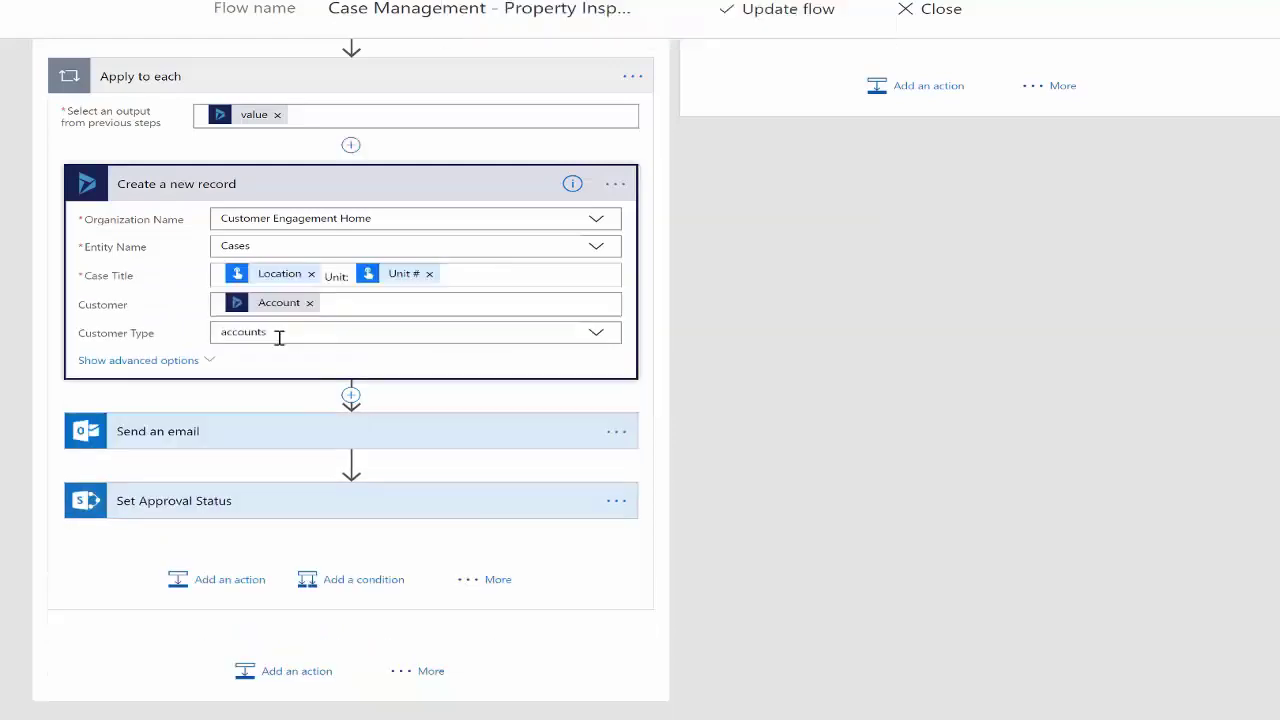
- Show the advanced options of the Create a new record action and review its case fields, especially the composed Description, before collapsing the action
left_click(166, 362)
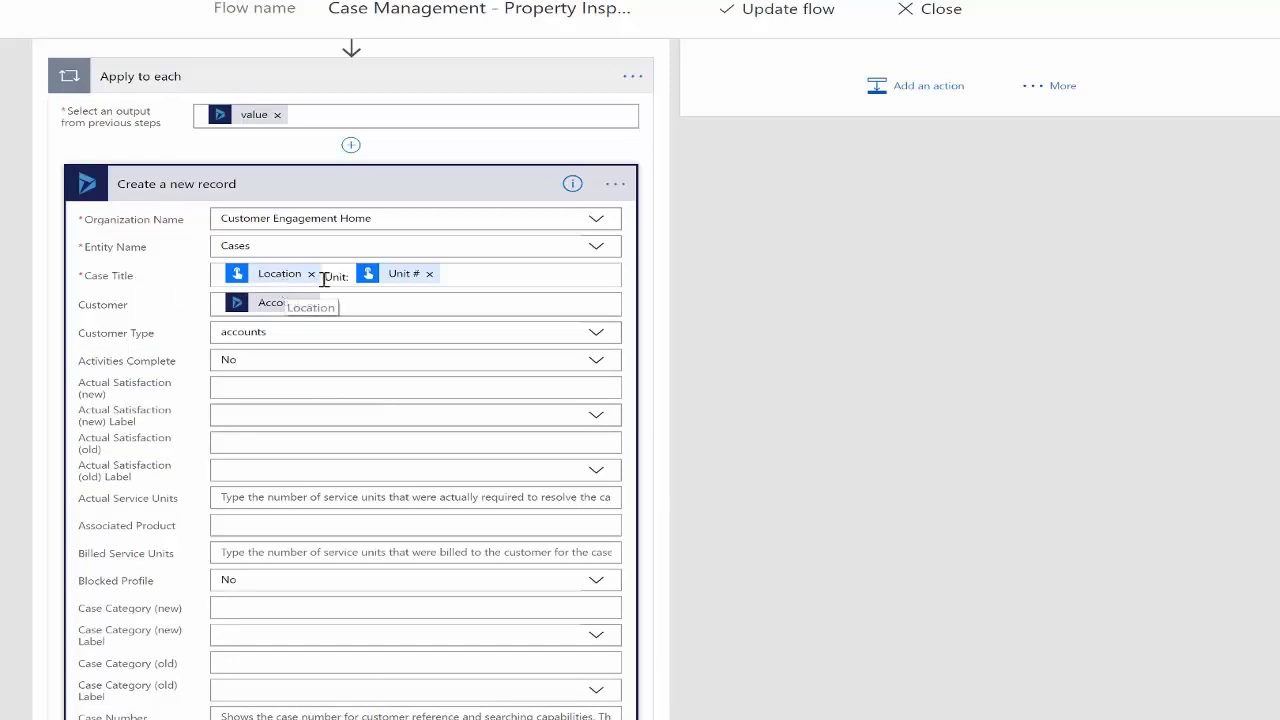
scroll(303, 311, "down", 1)
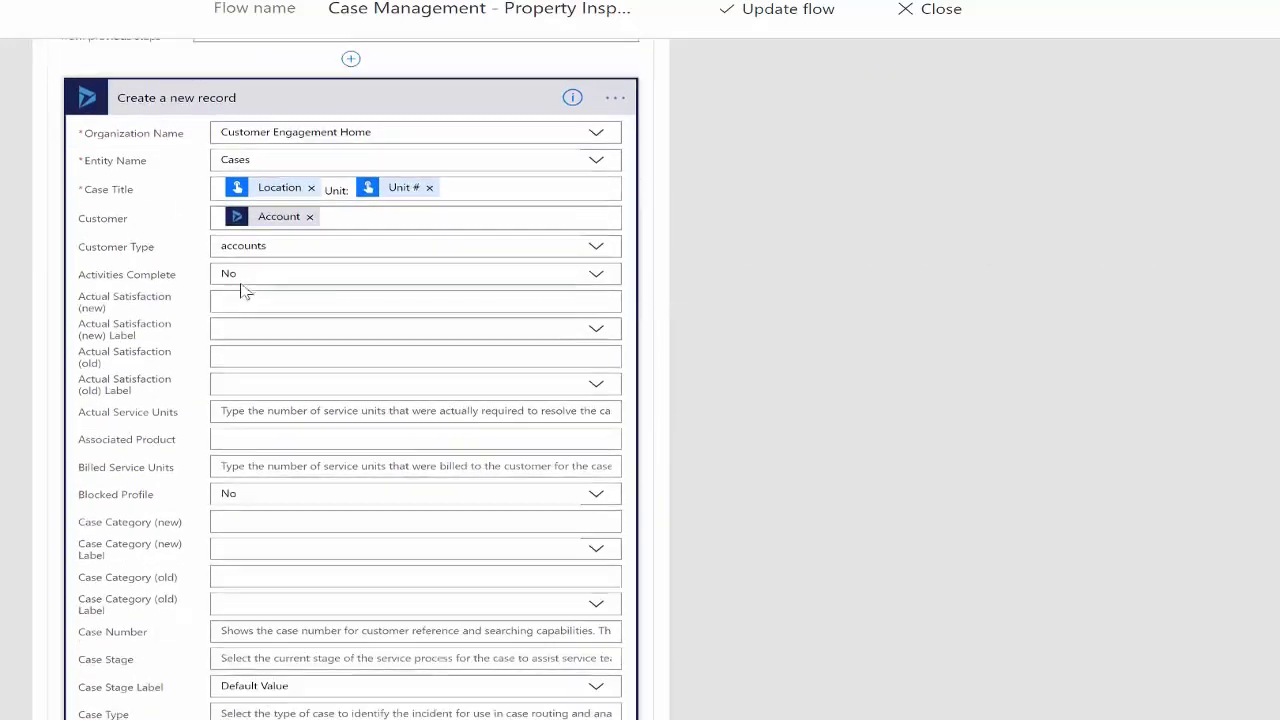
scroll(311, 243, "up", 3)
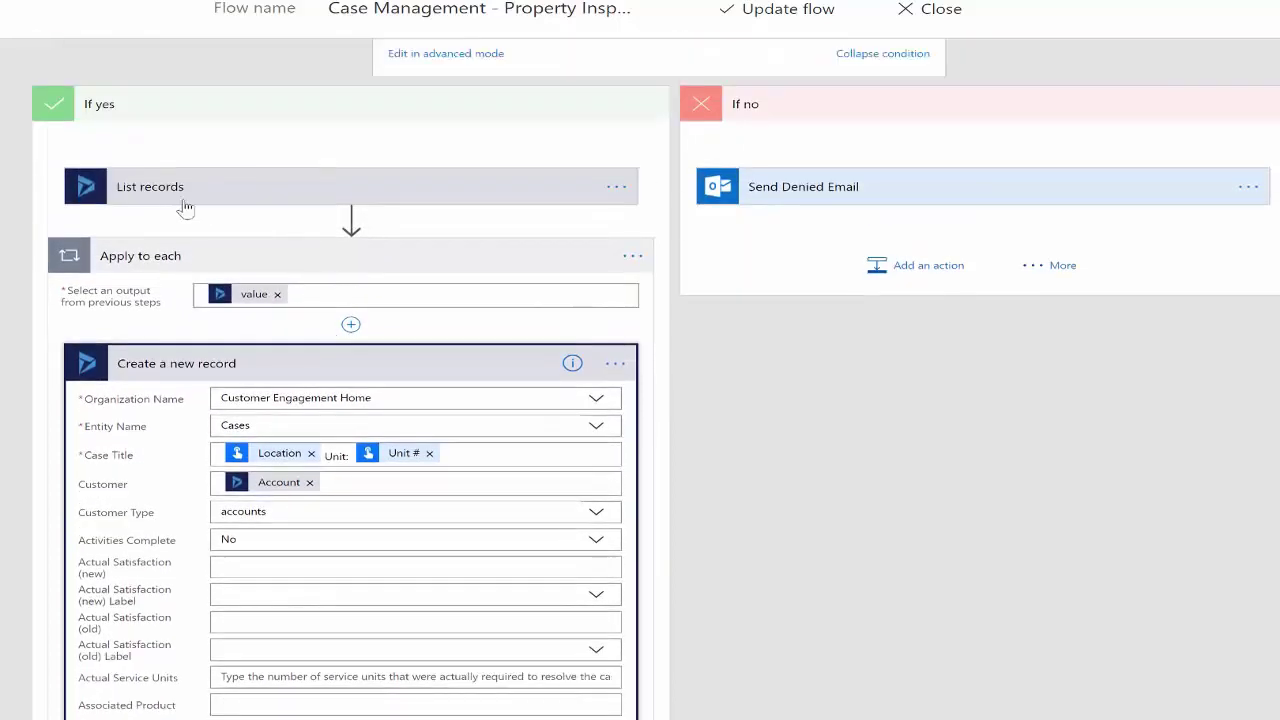
scroll(386, 440, "down", 2)
scroll(388, 446, "down", 1)
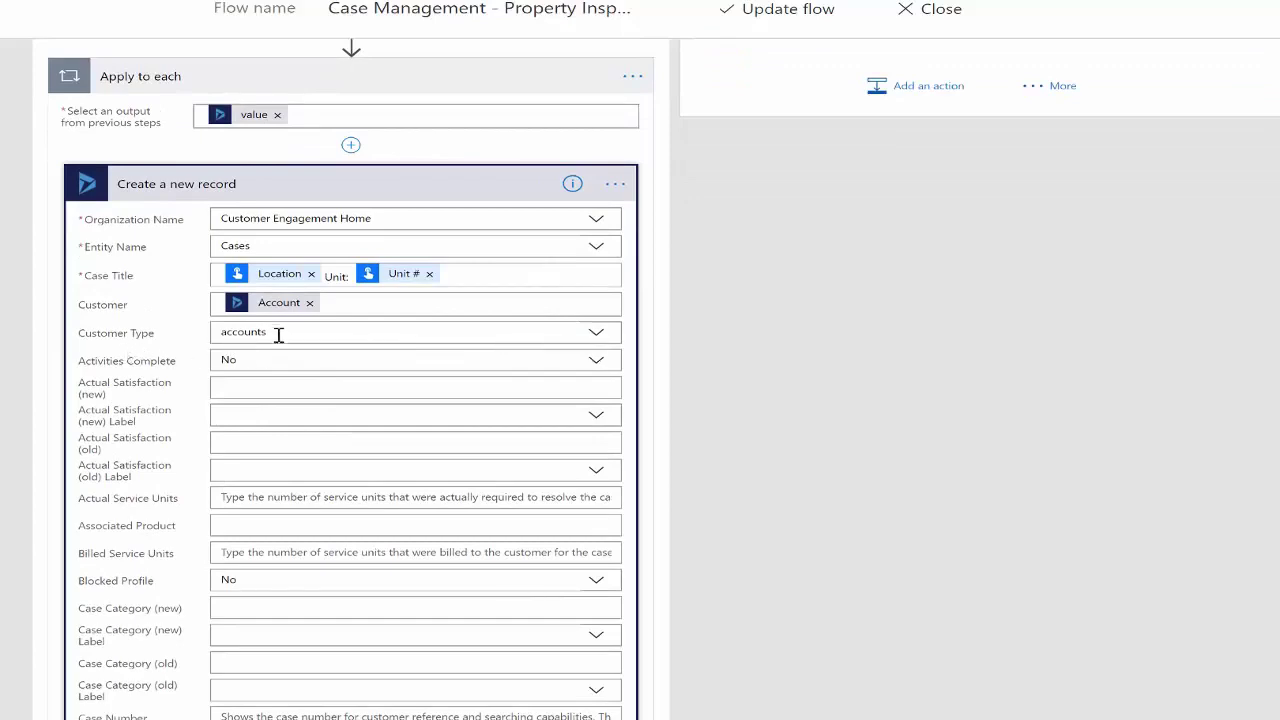
scroll(286, 345, "down", 15)
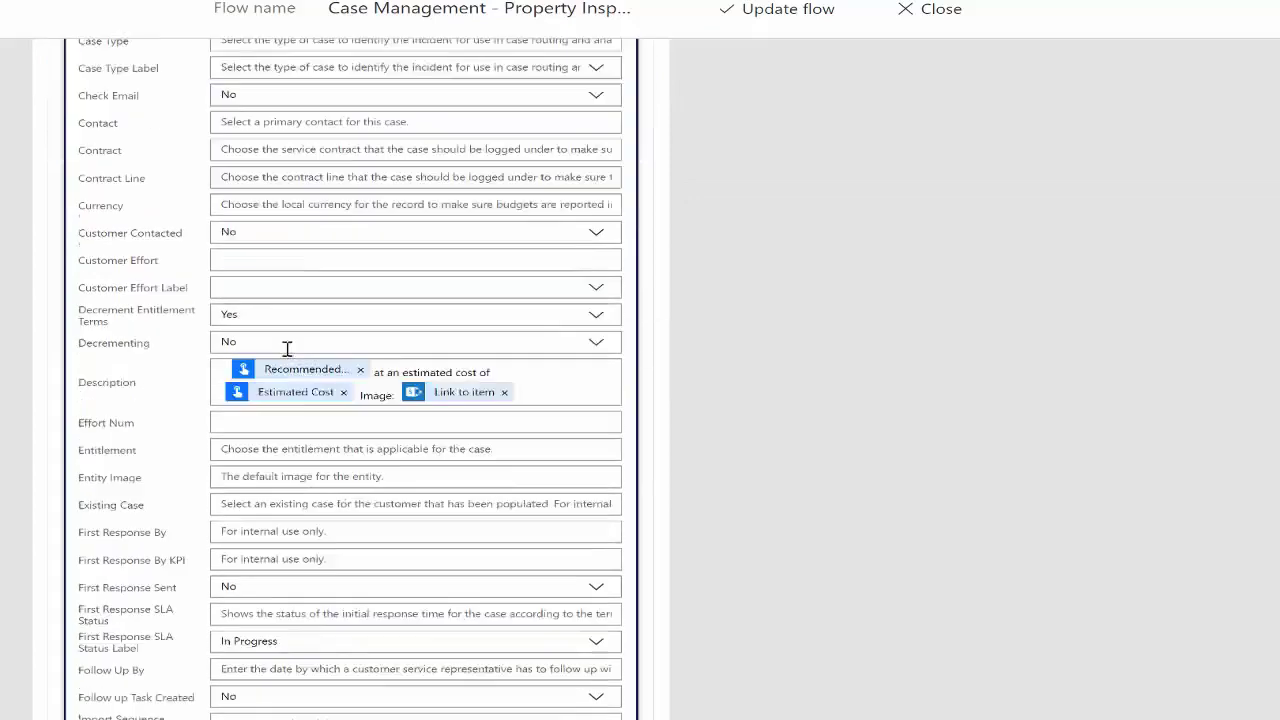
scroll(345, 408, "up", 2)
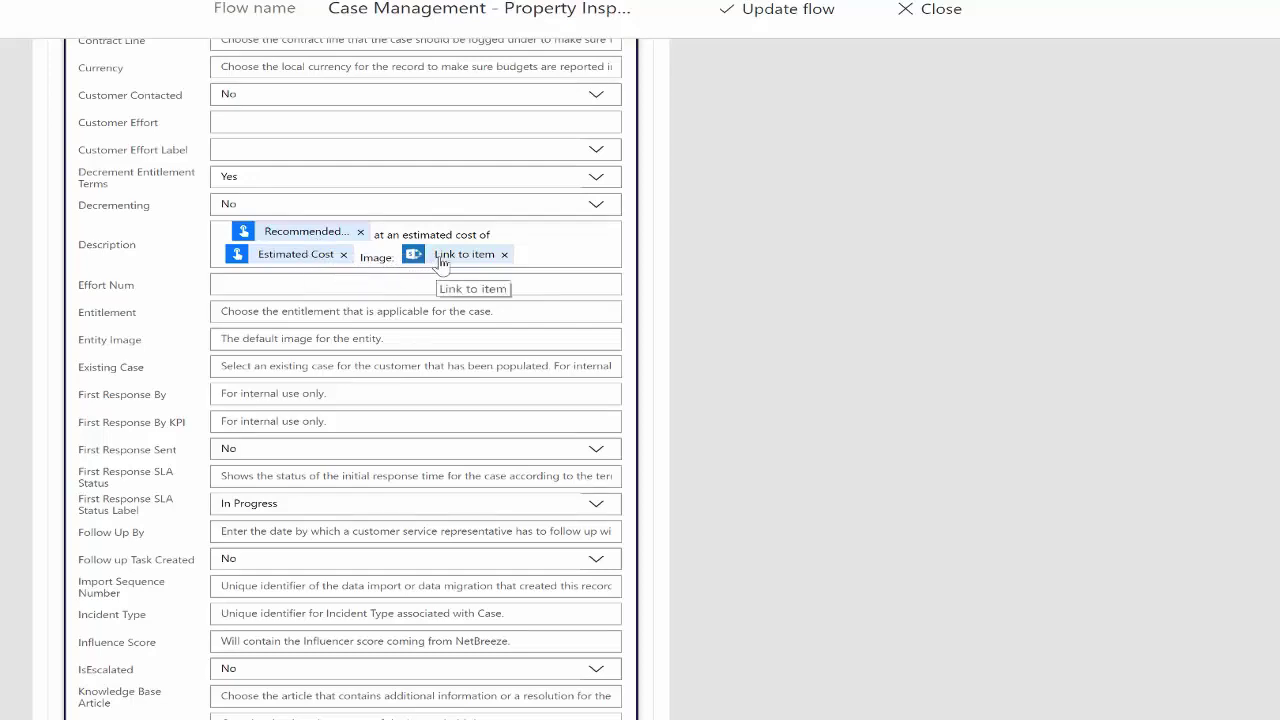
scroll(427, 298, "down", 5)
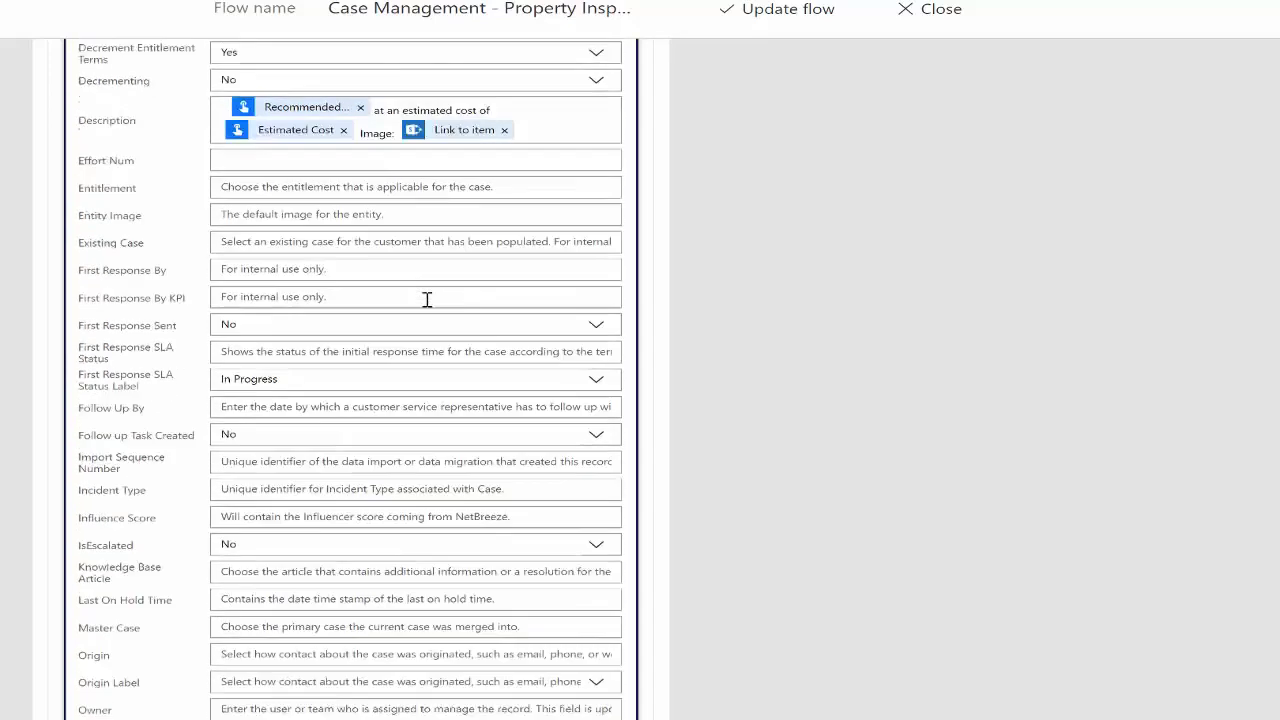
scroll(427, 305, "up", 8)
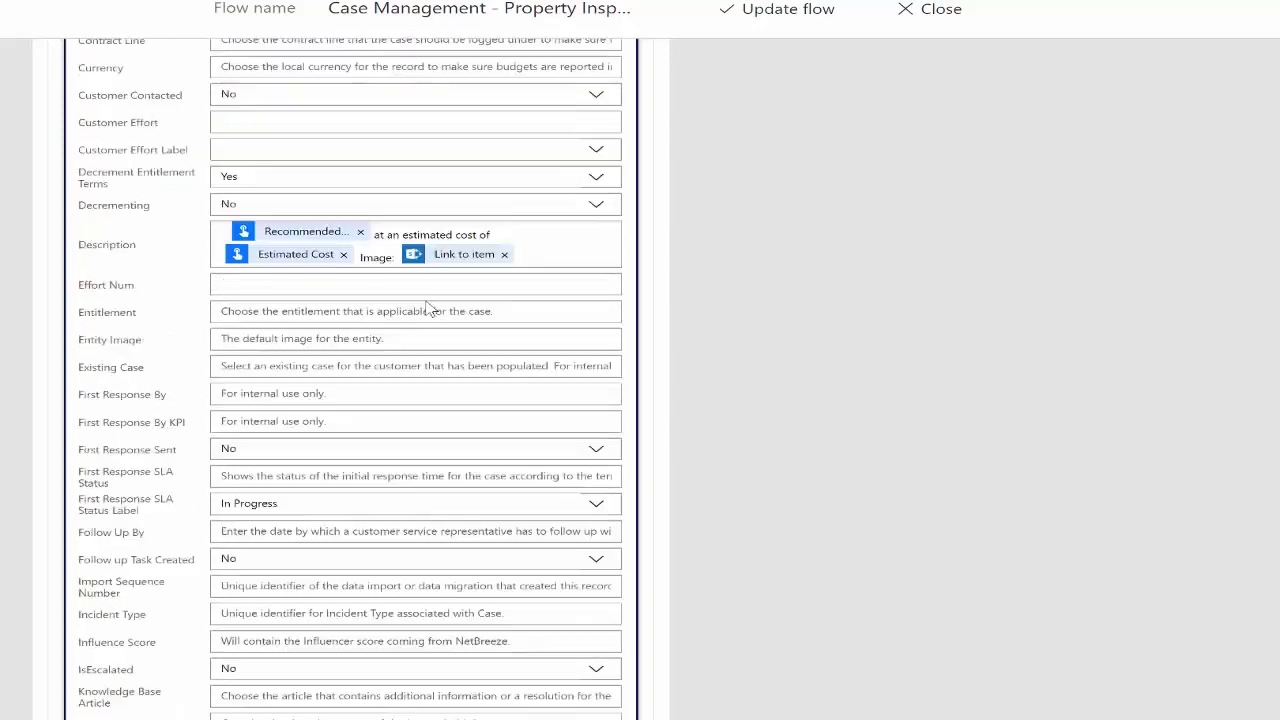
scroll(427, 300, "up", 2)
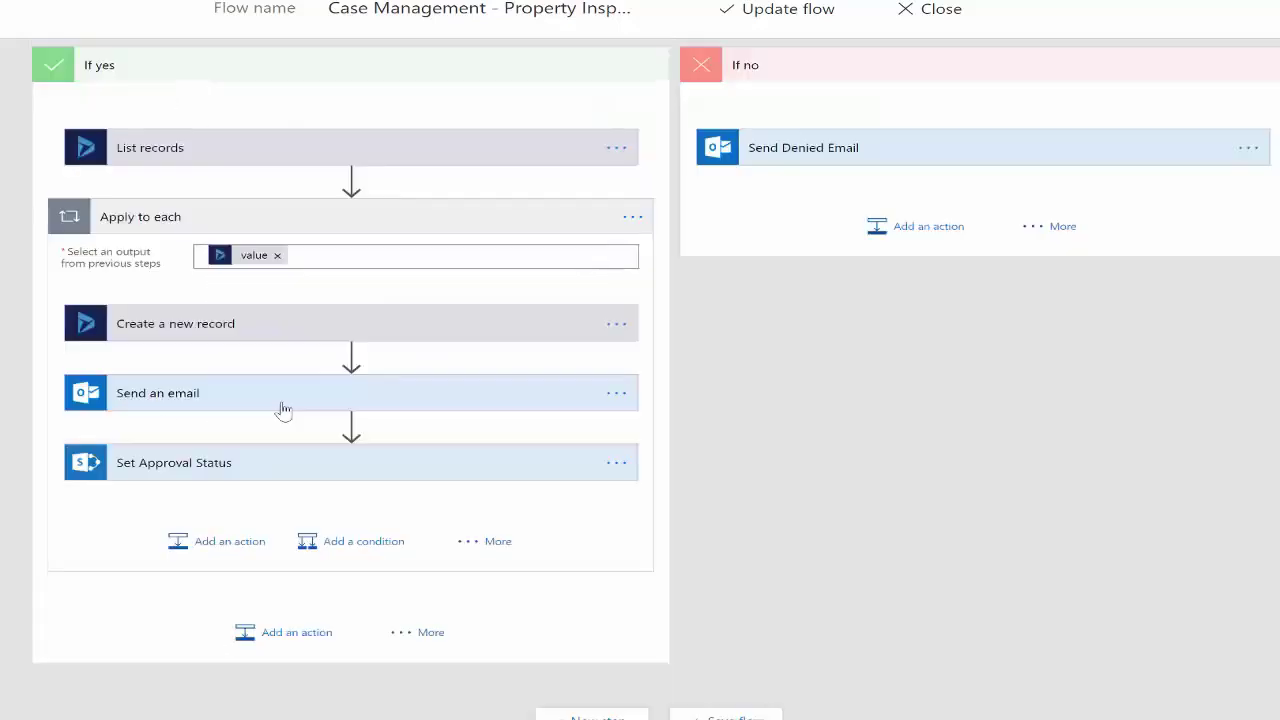
- Expand the Send an email action and review its recipient, subject and body, relating the Comments value to the Start an approval action
left_click(282, 406)
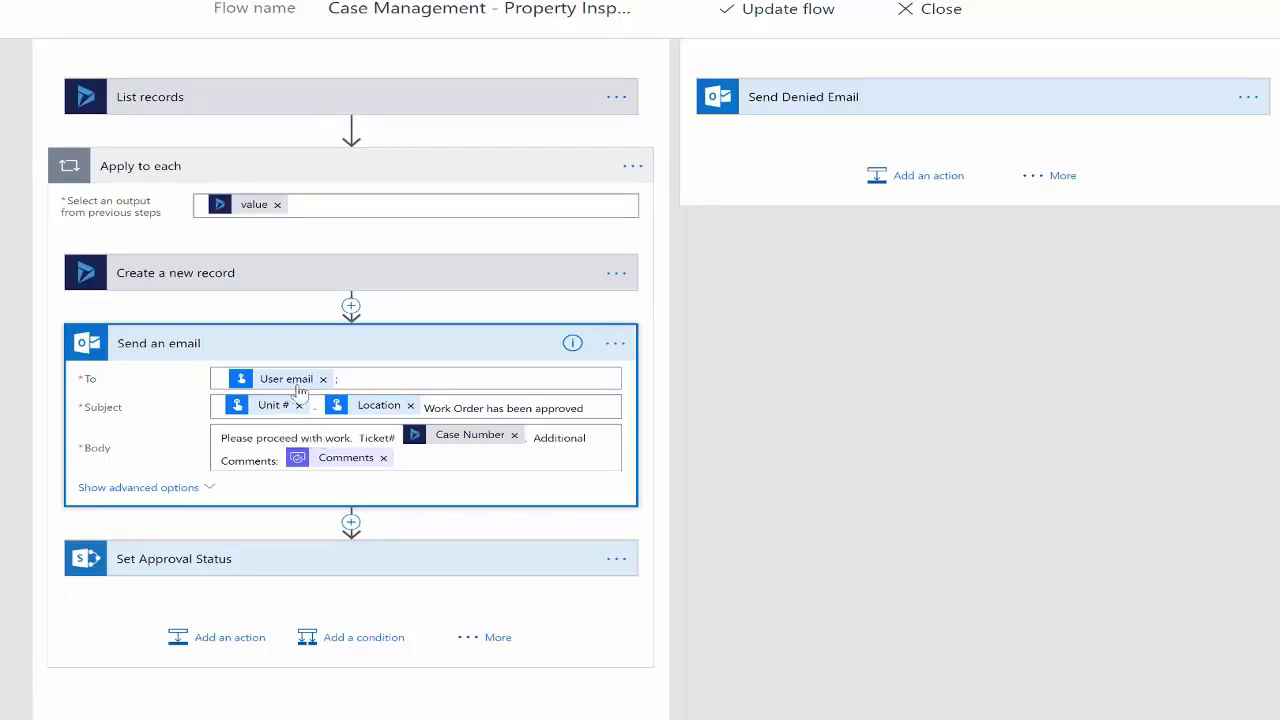
left_click(365, 379)
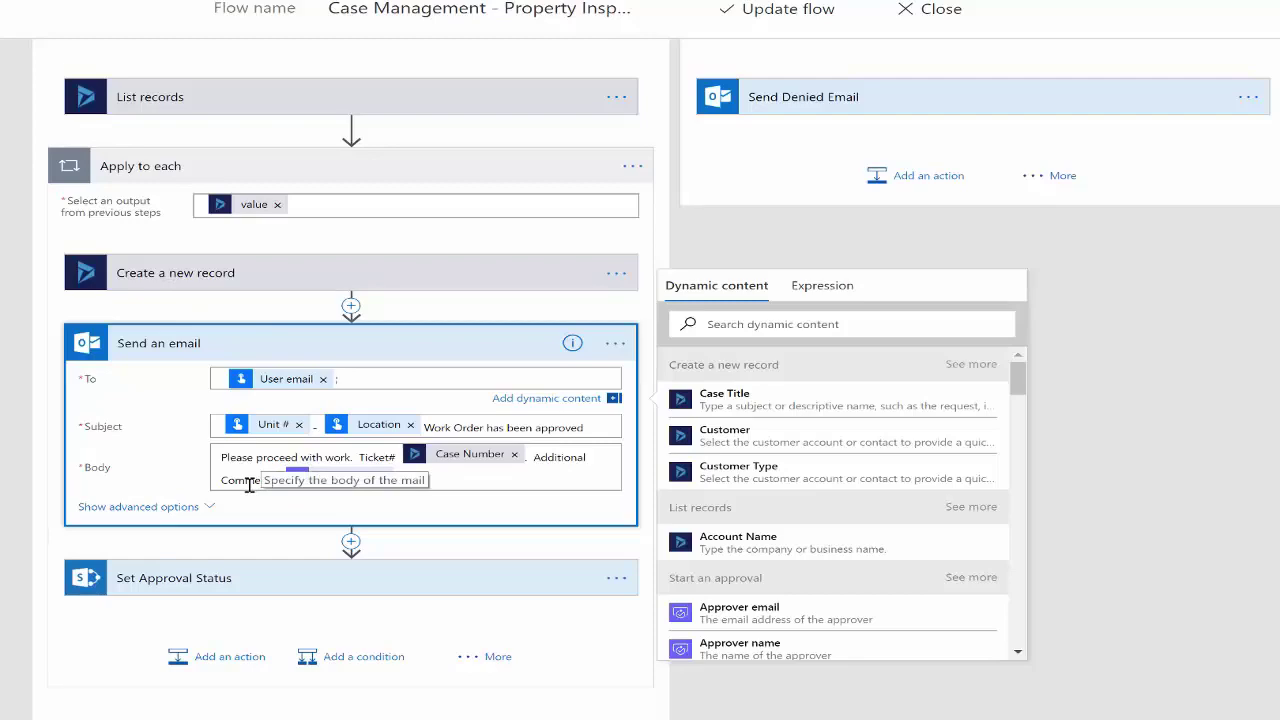
scroll(583, 396, "up", 3)
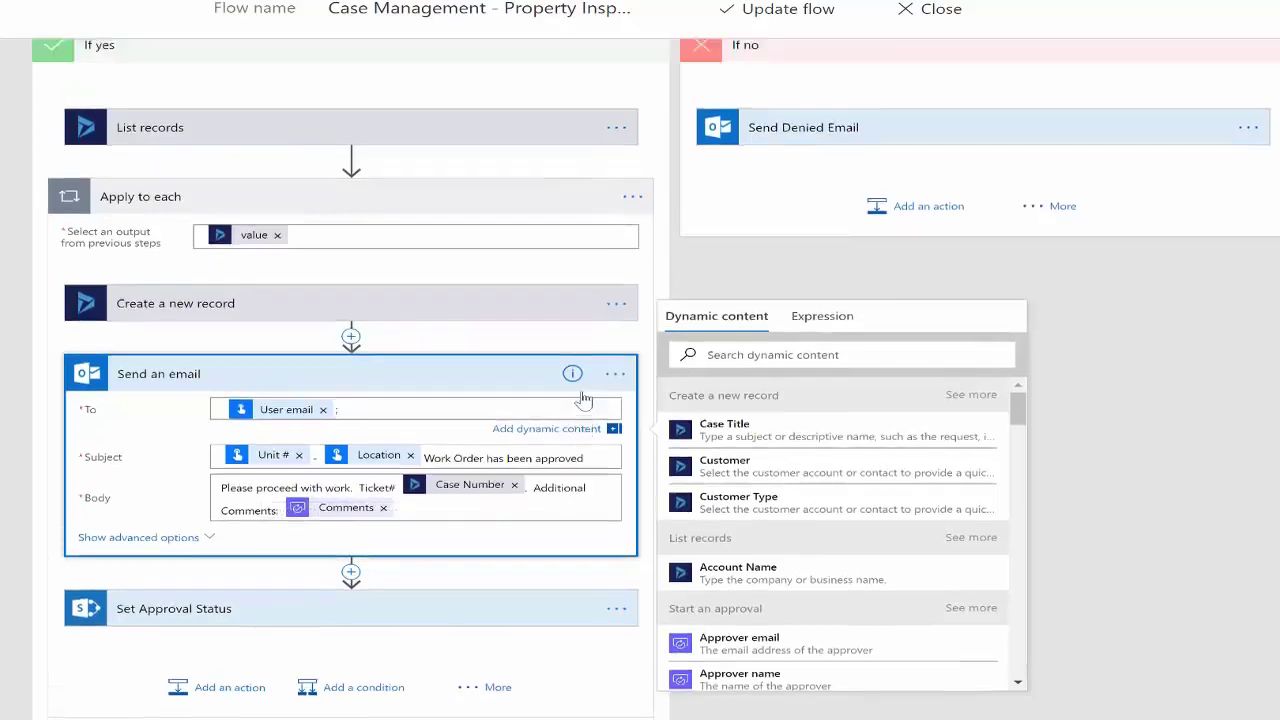
scroll(583, 396, "up", 1)
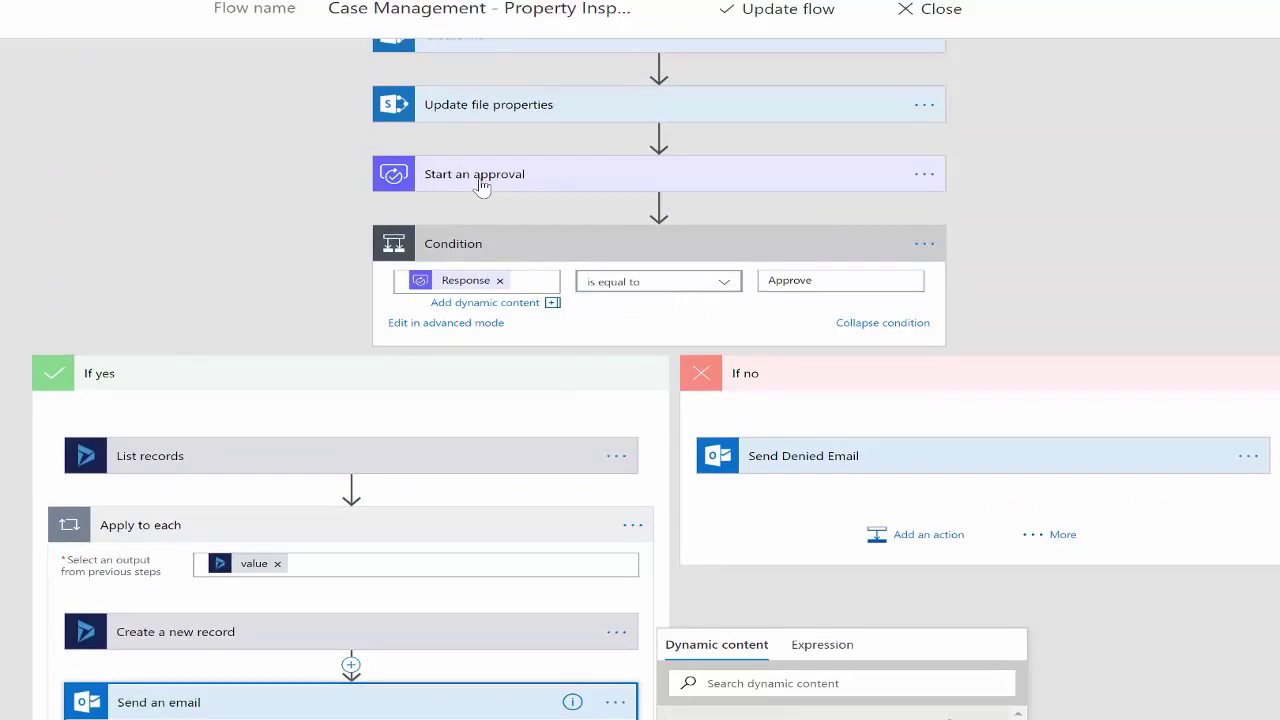
scroll(481, 186, "down", 5)
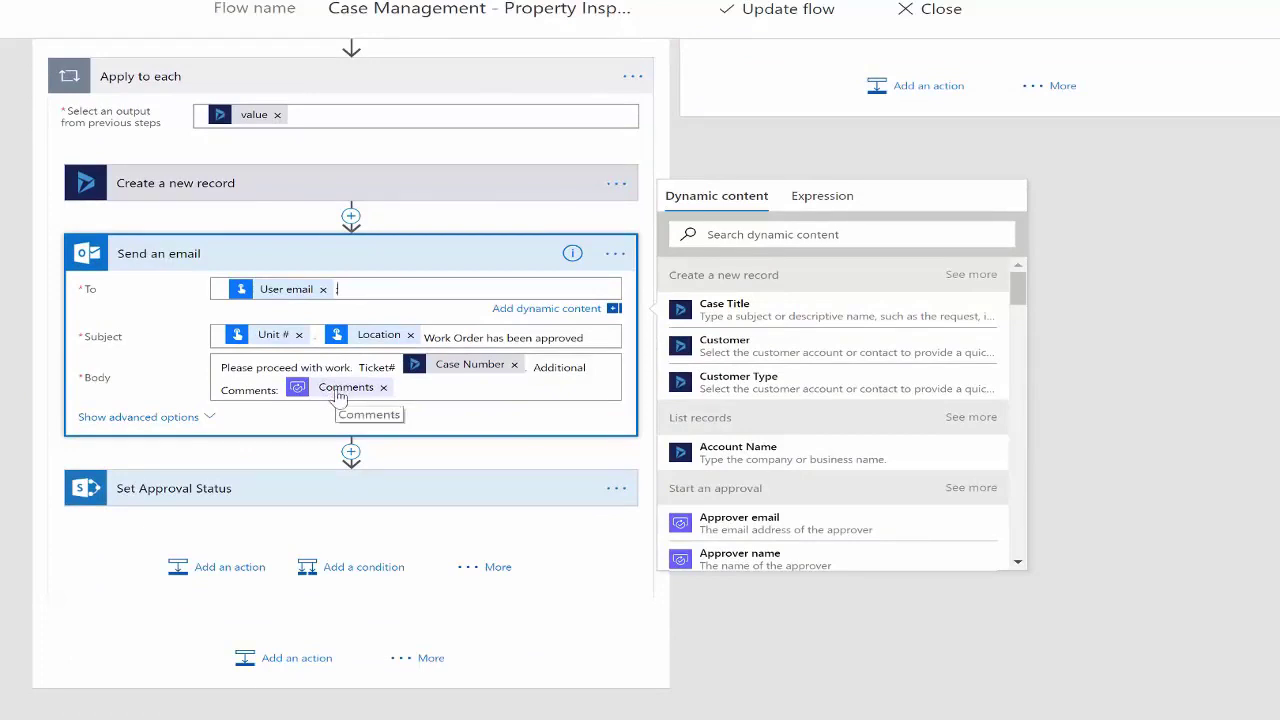
- Expand the Set Approval Status action and review its fields against the Work Order Photos library in SharePoint, including the Approved setting
left_click(190, 498)
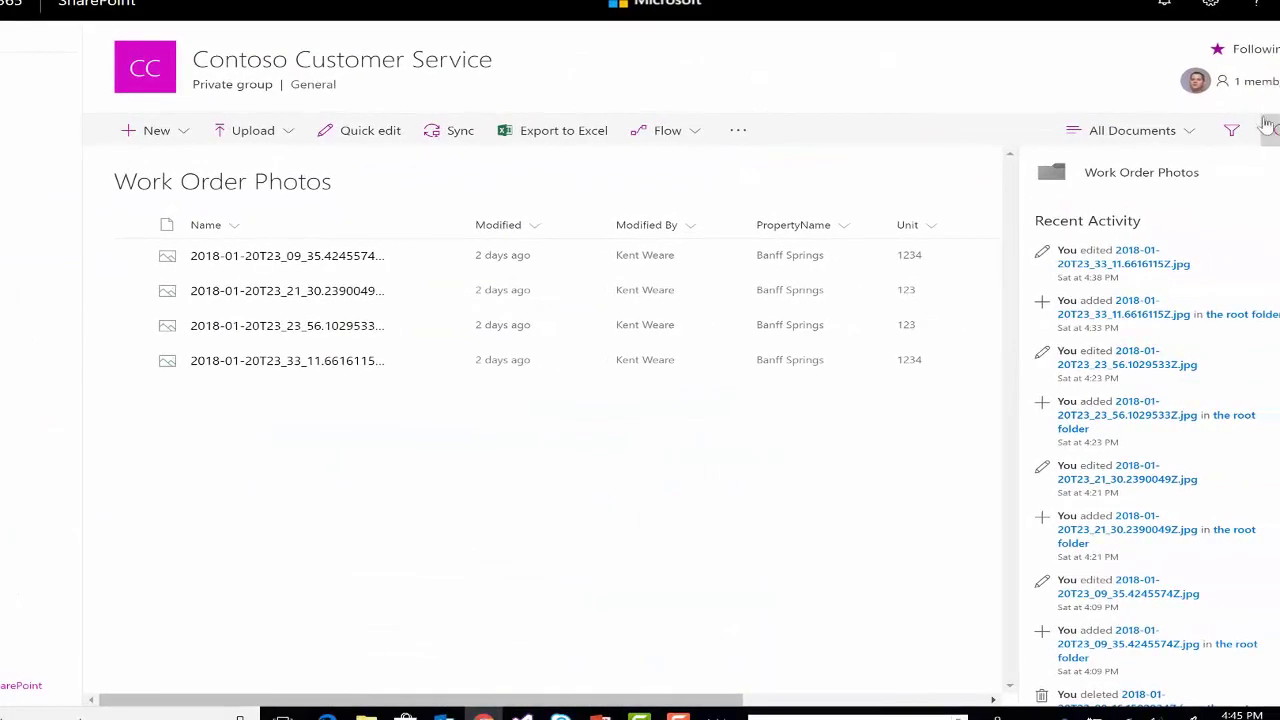
left_click(1268, 128)
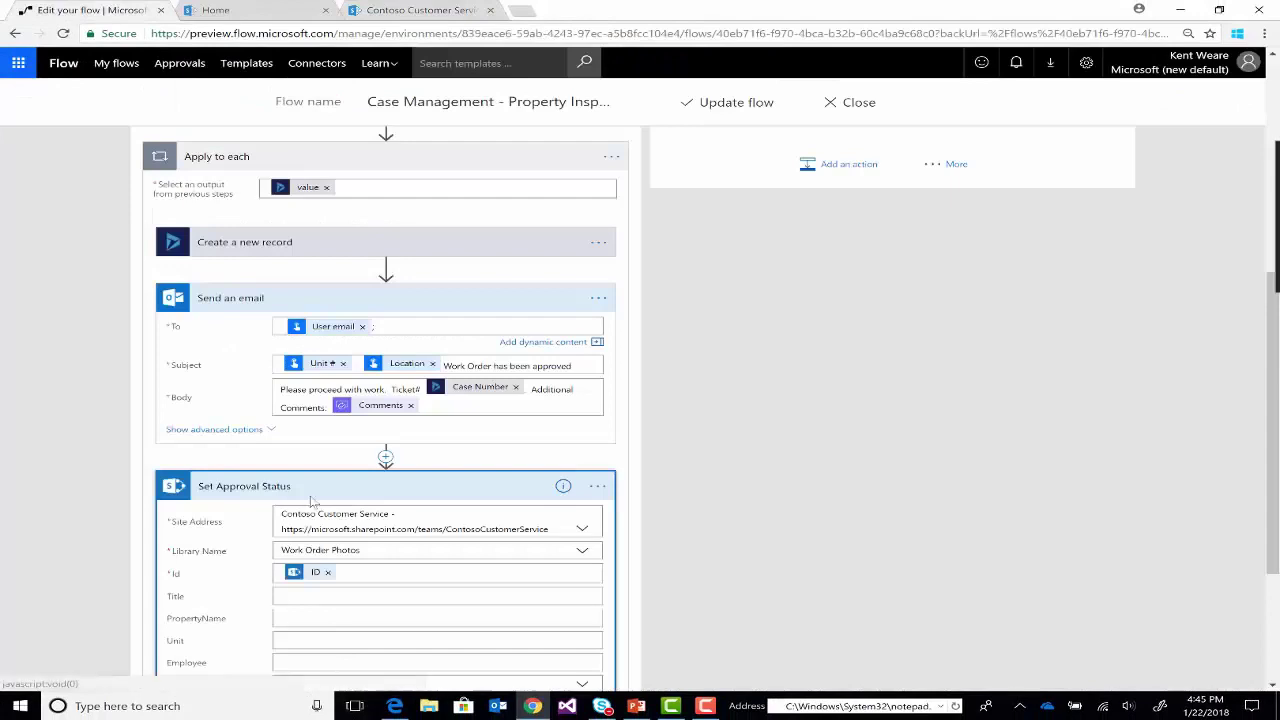
scroll(225, 498, "down", 3)
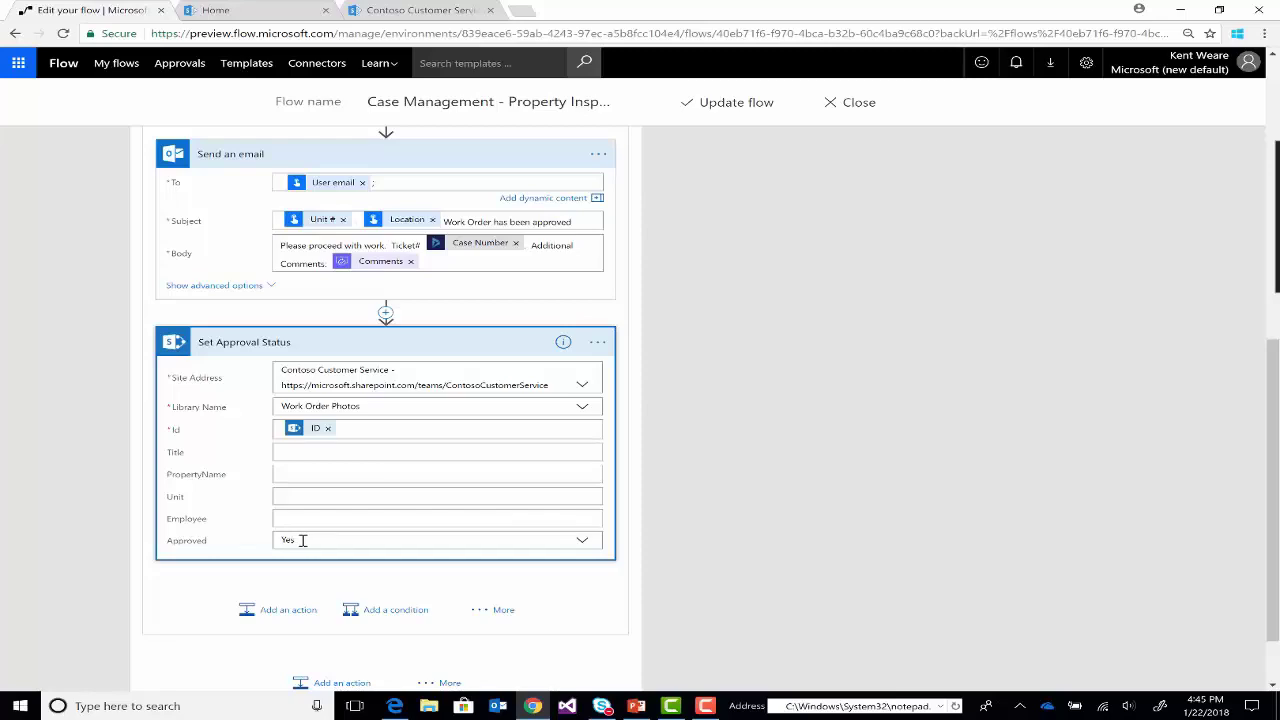
scroll(730, 530, "up", 3)
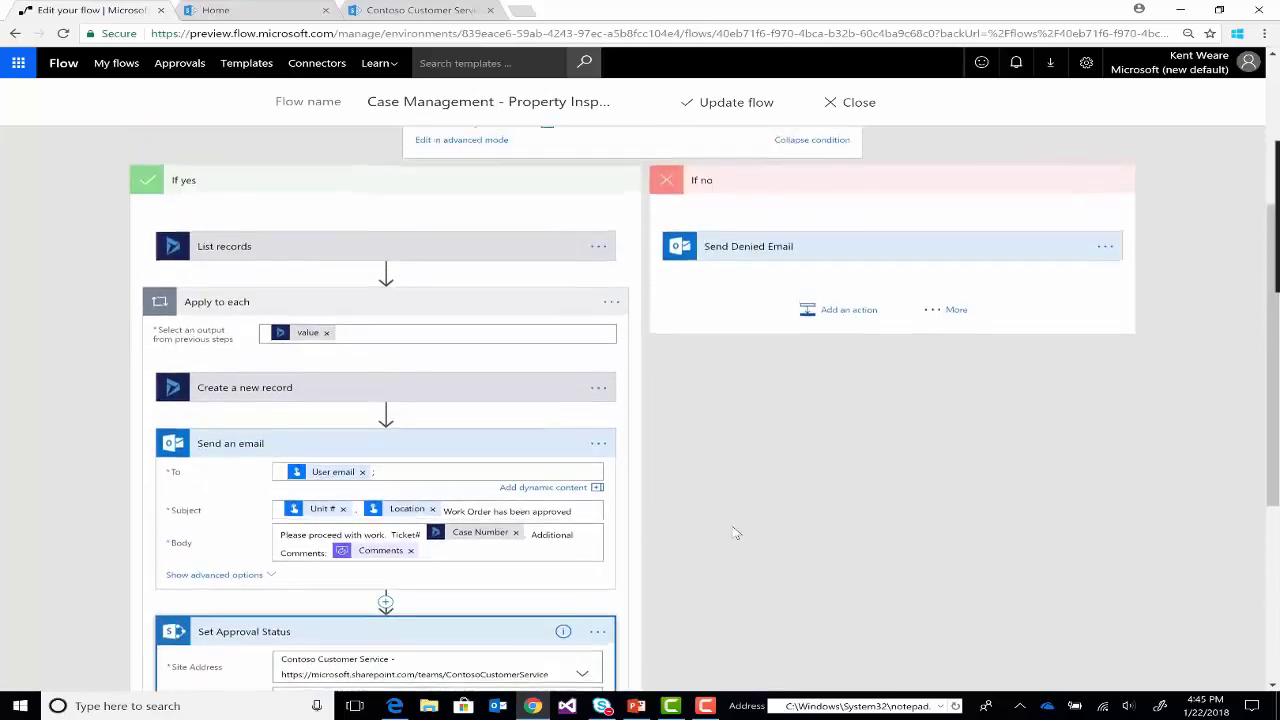
- Open the Send Denied Email action in the condition's If no branch to review it
scroll(736, 532, "up", 3)
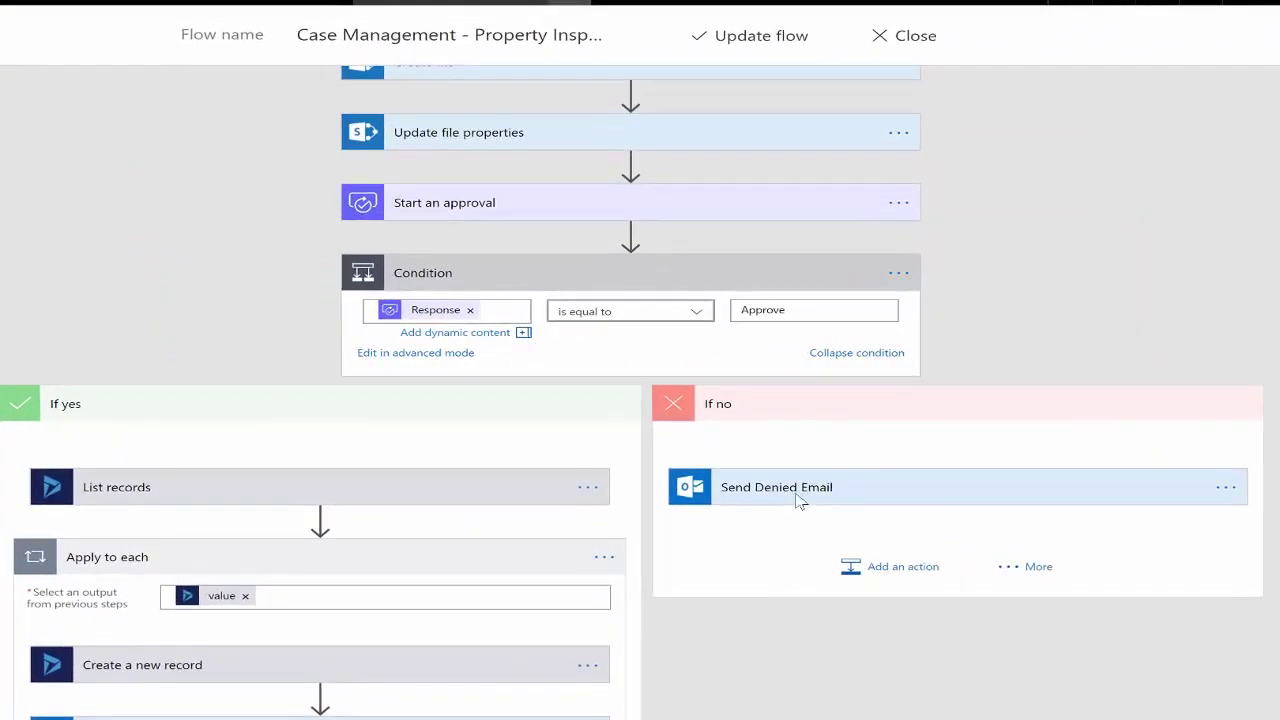
left_click(800, 490)
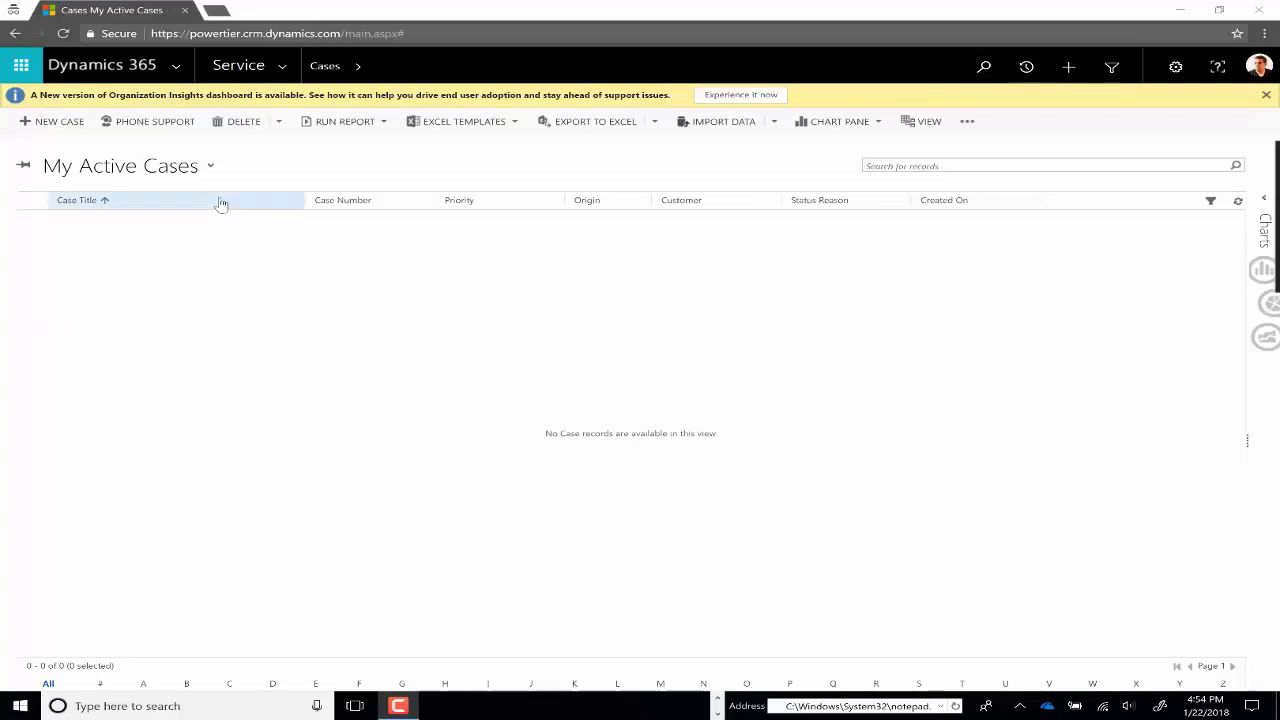
- In Dynamics 365, open Cases from the Service area and refresh the My Active Cases view
left_click(255, 62)
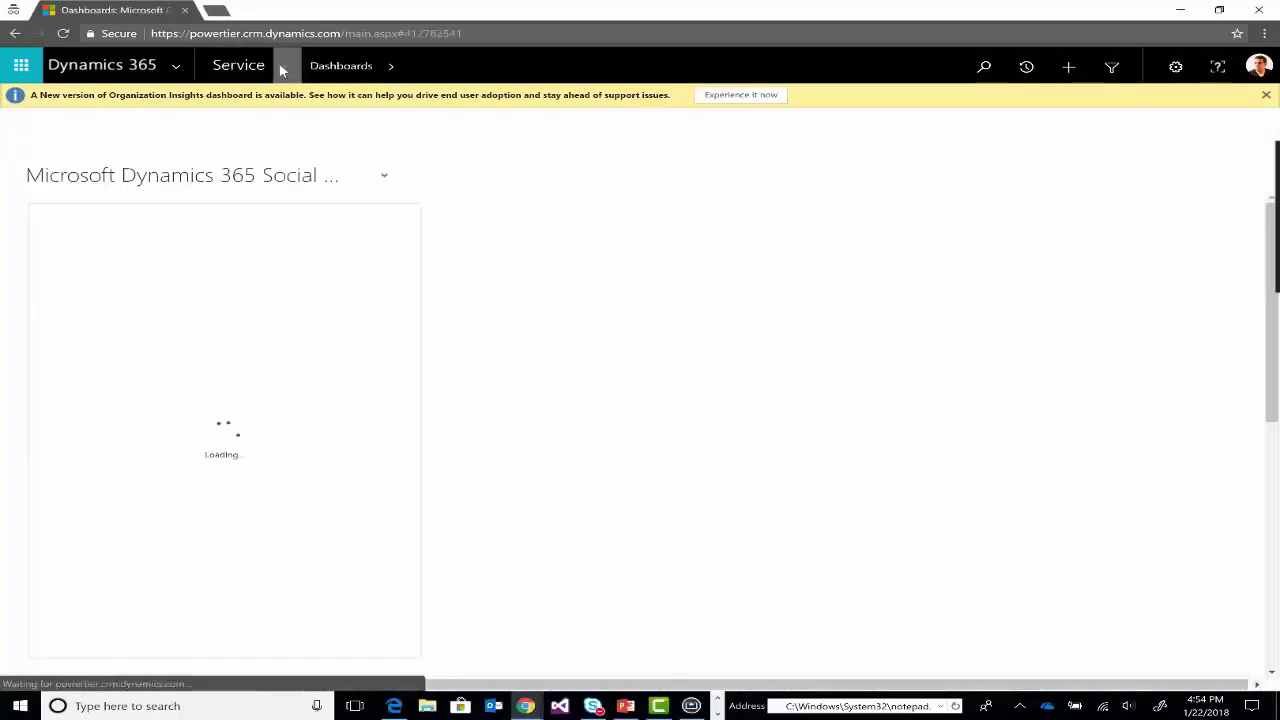
left_click(281, 66)
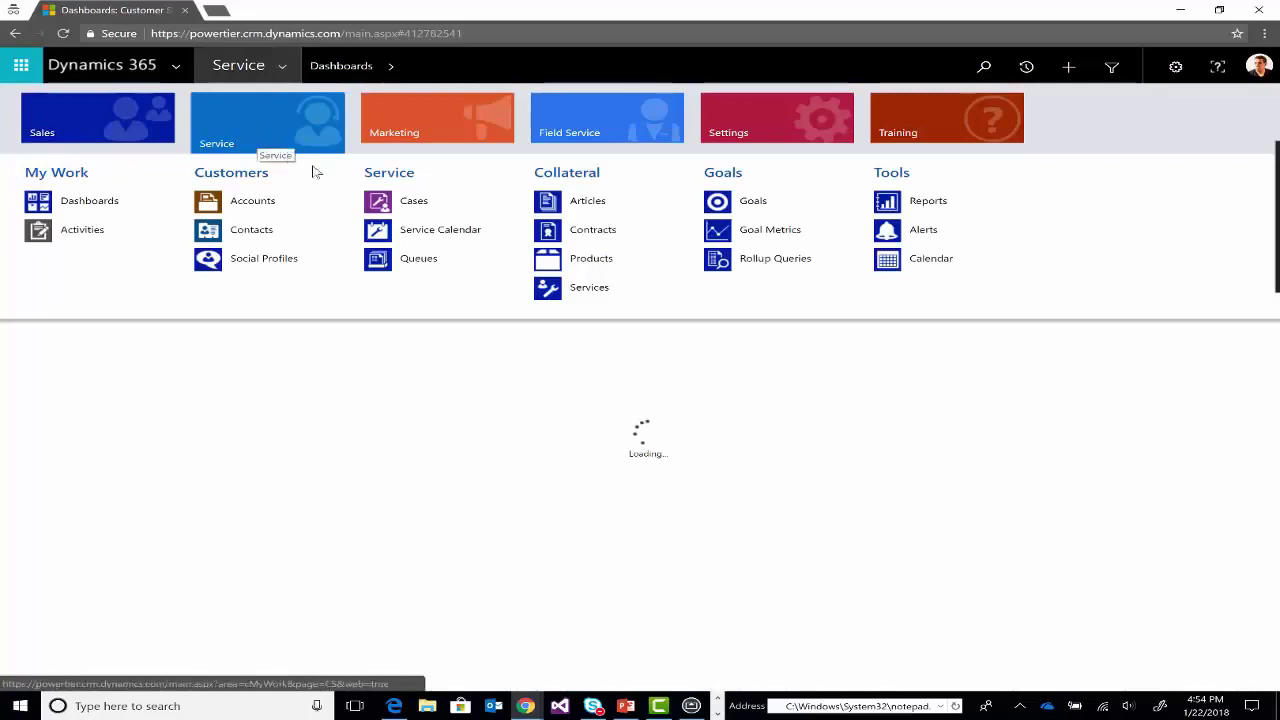
left_click(403, 203)
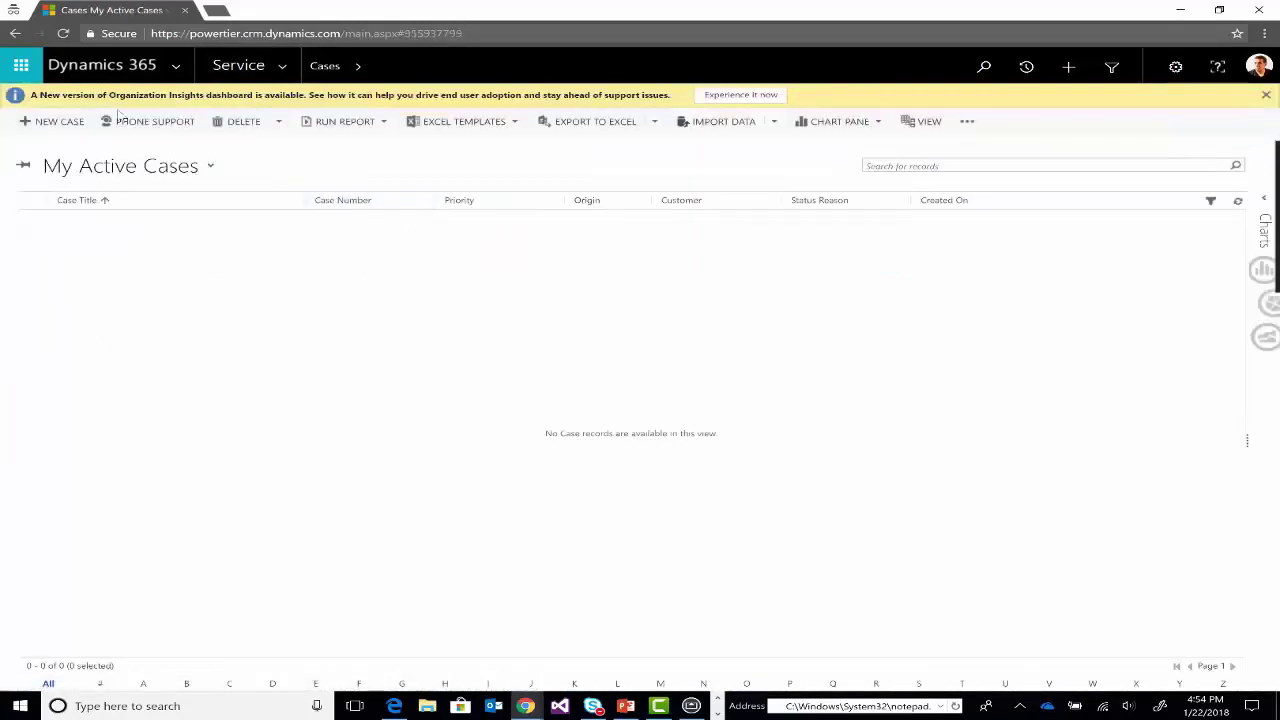
left_click(63, 33)
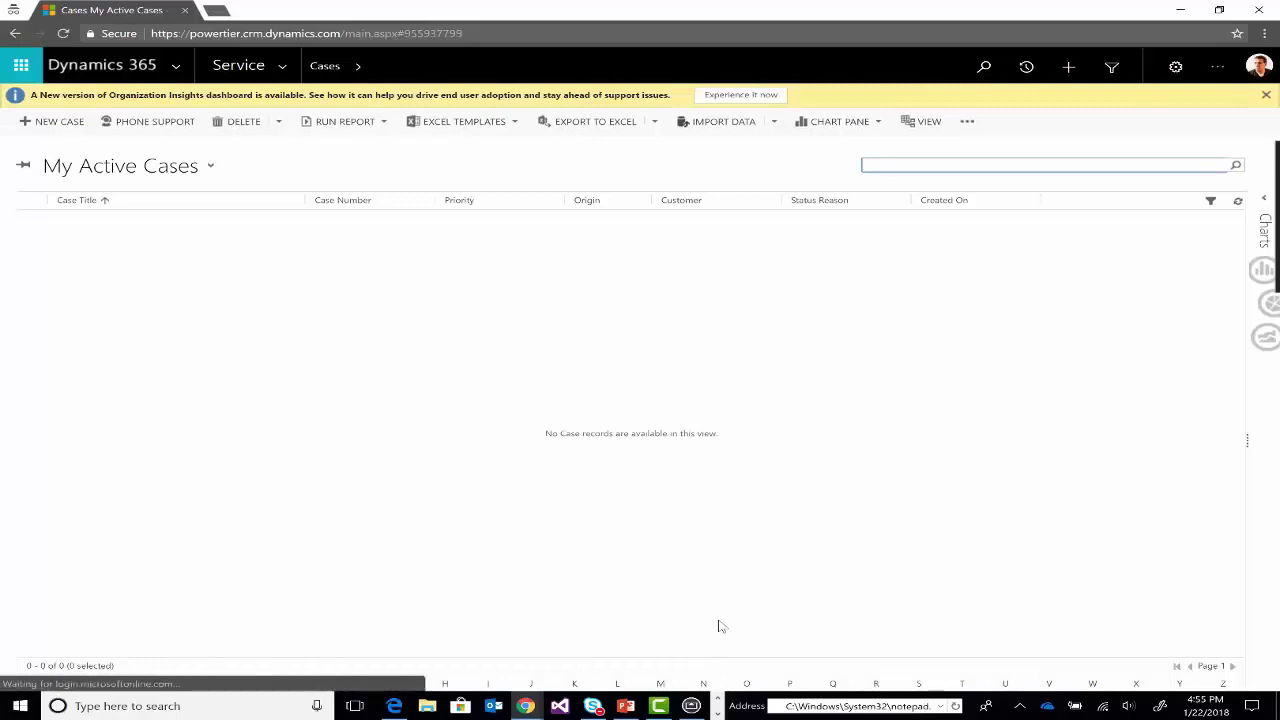
- Switch to the AirServer phone mirroring window and reposition it over the Cases page
left_click(698, 708)
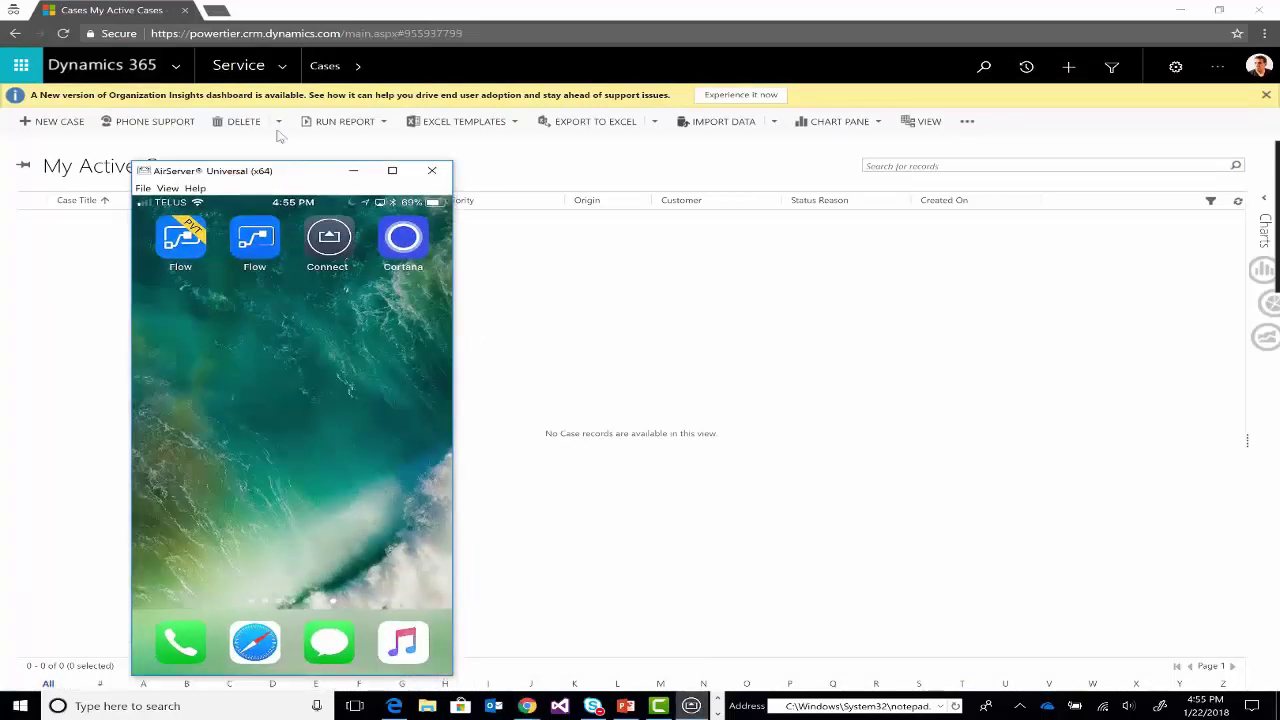
left_click_drag(281, 174, 465, 131)
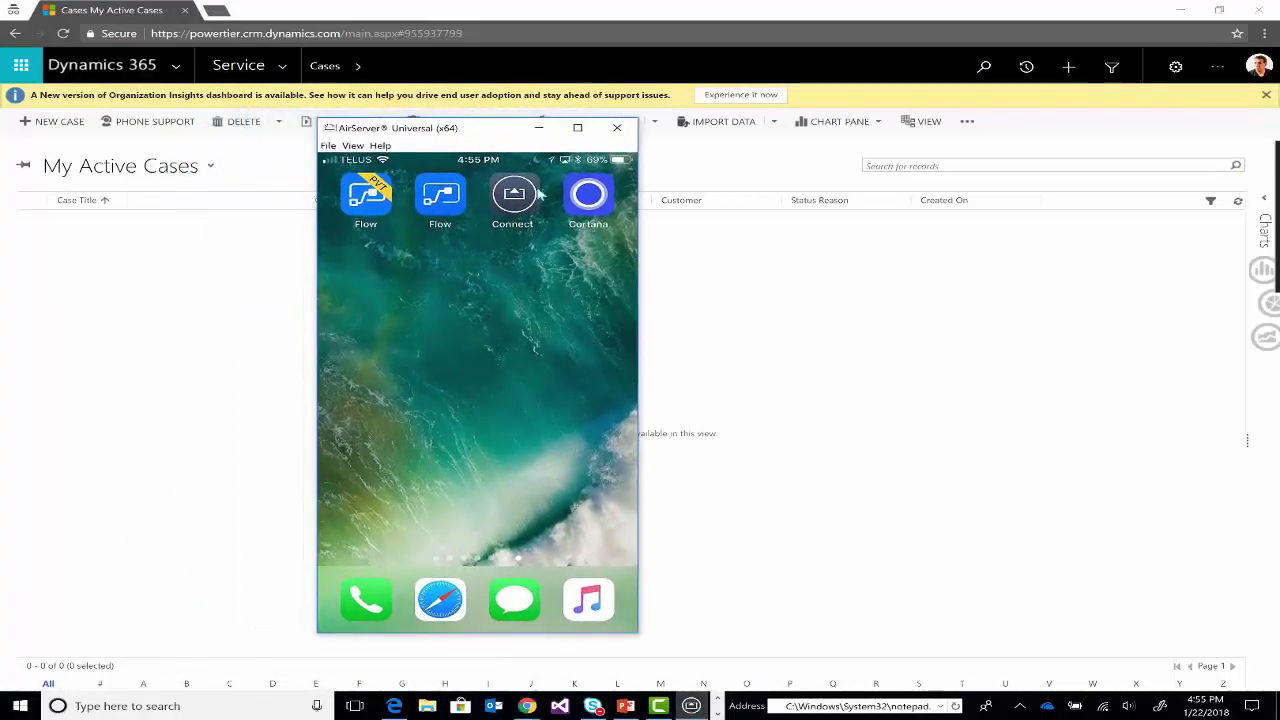